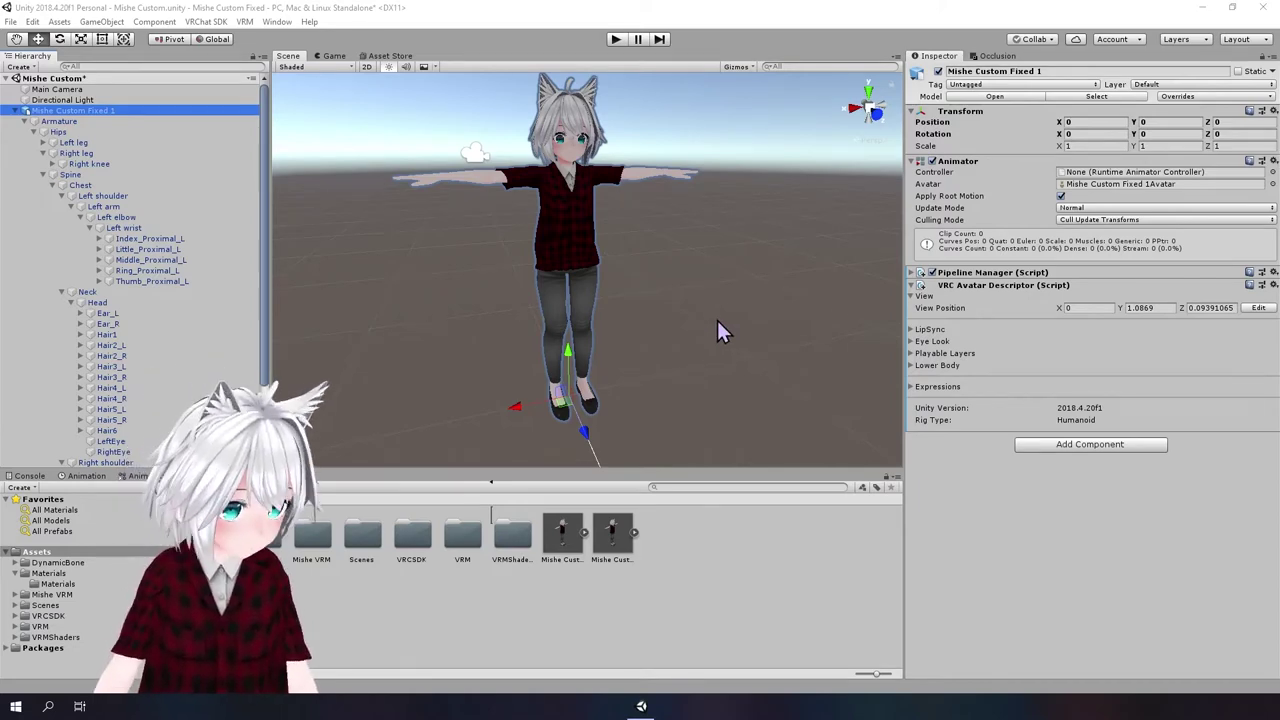
Step: Frame the T-posed avatar and select the Mishe Custom Fixed 1 root object in the Hierarchy
{"action": "left_click_drag", "start_coordinate": [718, 321], "coordinate": [709, 309], "text": "alt"}
{"action": "scroll", "coordinate": [709, 280], "scroll_direction": "up", "scroll_amount": 3}
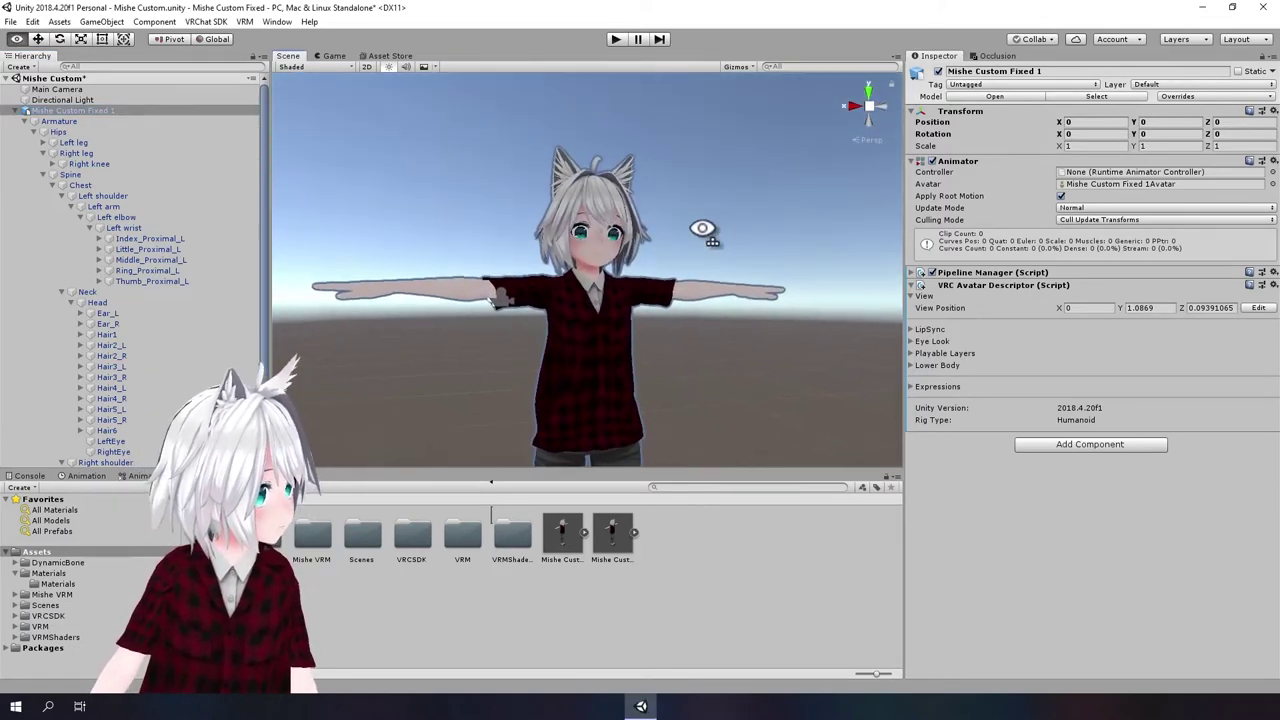
{"action": "scroll", "coordinate": [703, 229], "scroll_direction": "up", "scroll_amount": 3}
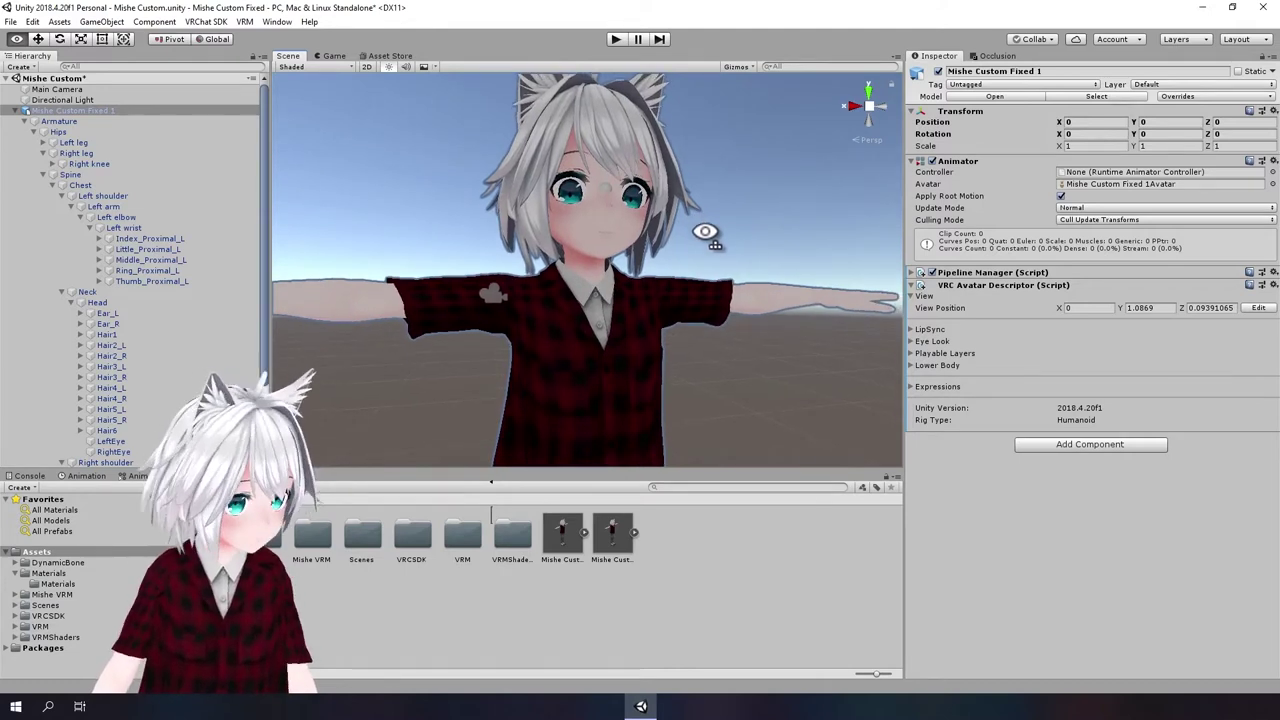
{"action": "scroll", "coordinate": [705, 245], "scroll_direction": "down", "scroll_amount": 5}
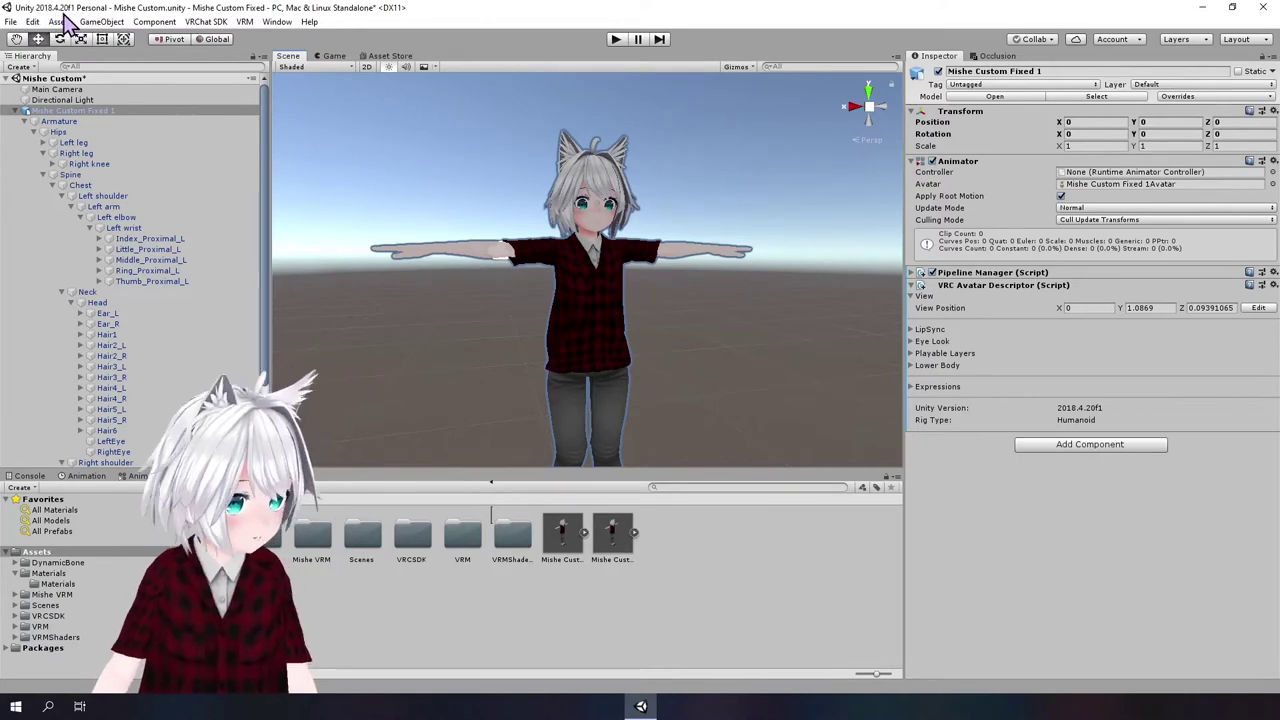
{"action": "left_click", "coordinate": [782, 366]}
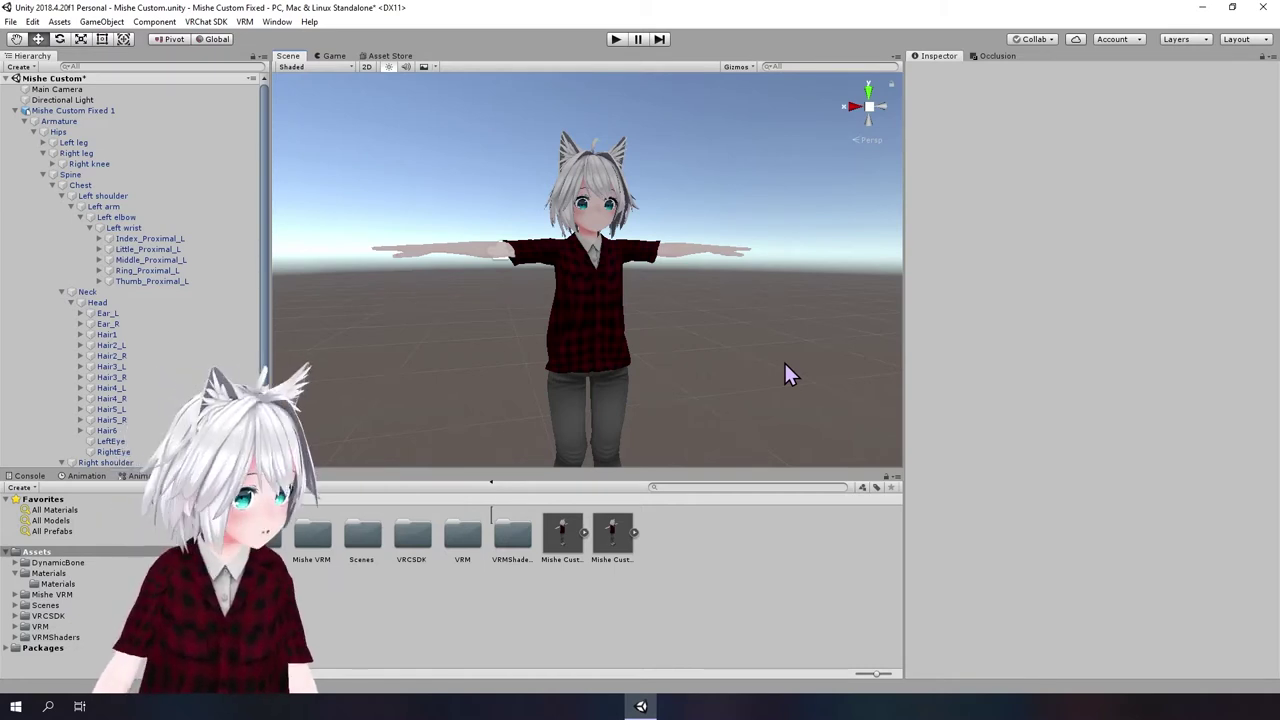
{"action": "left_click", "coordinate": [65, 111]}
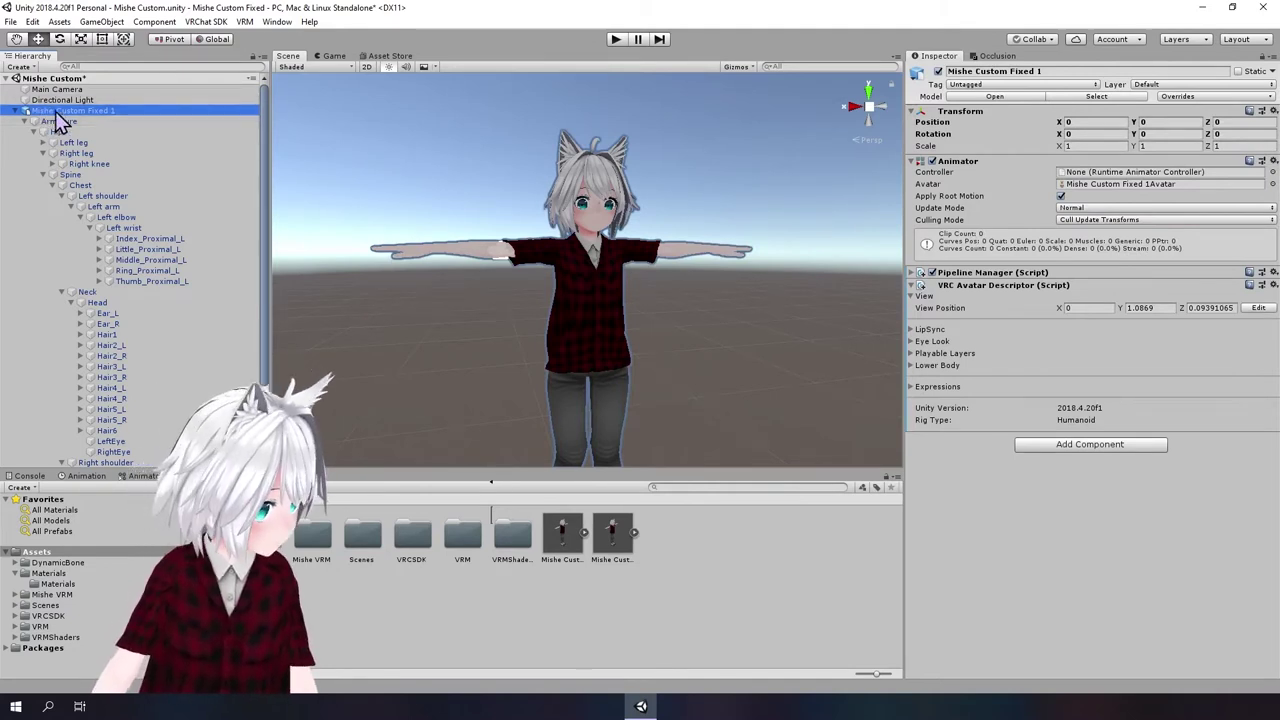
{"action": "left_click", "coordinate": [23, 111]}
{"action": "left_click", "coordinate": [24, 111]}
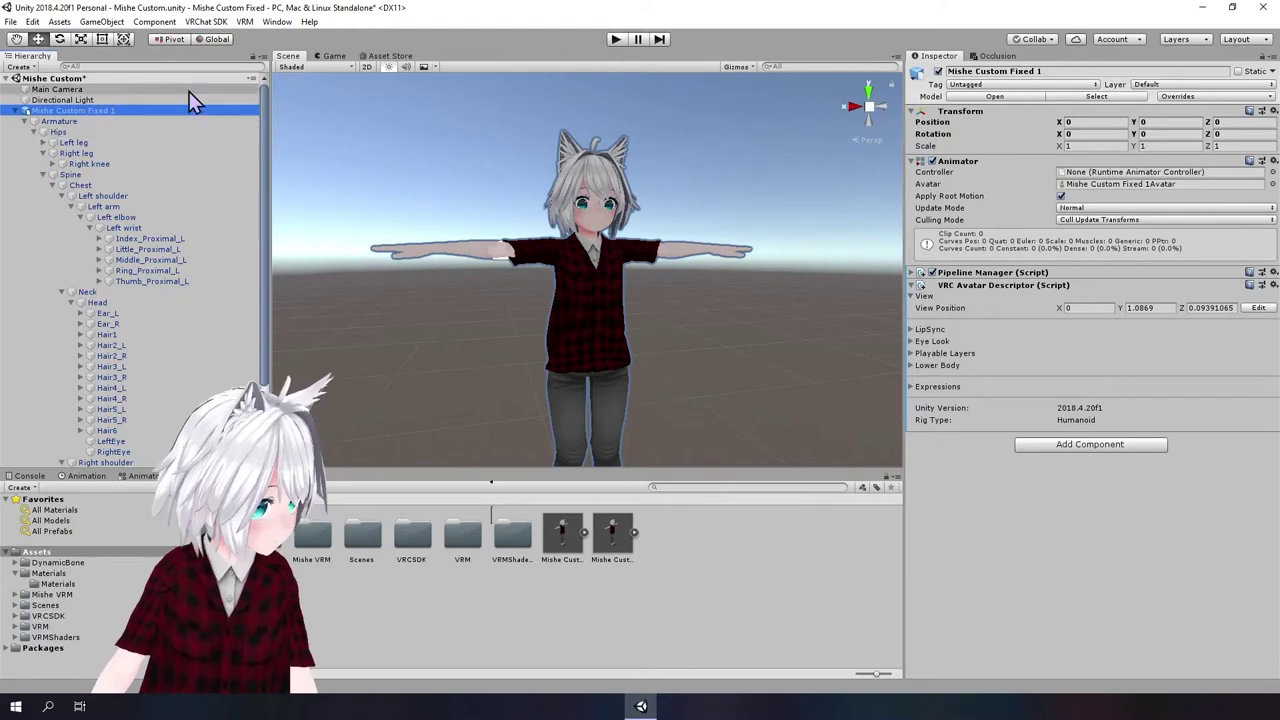
Step: Add a Dynamic Bone component to Mishe Custom Fixed 1 and set its Root to the Head bone
{"action": "left_click", "coordinate": [1090, 444]}
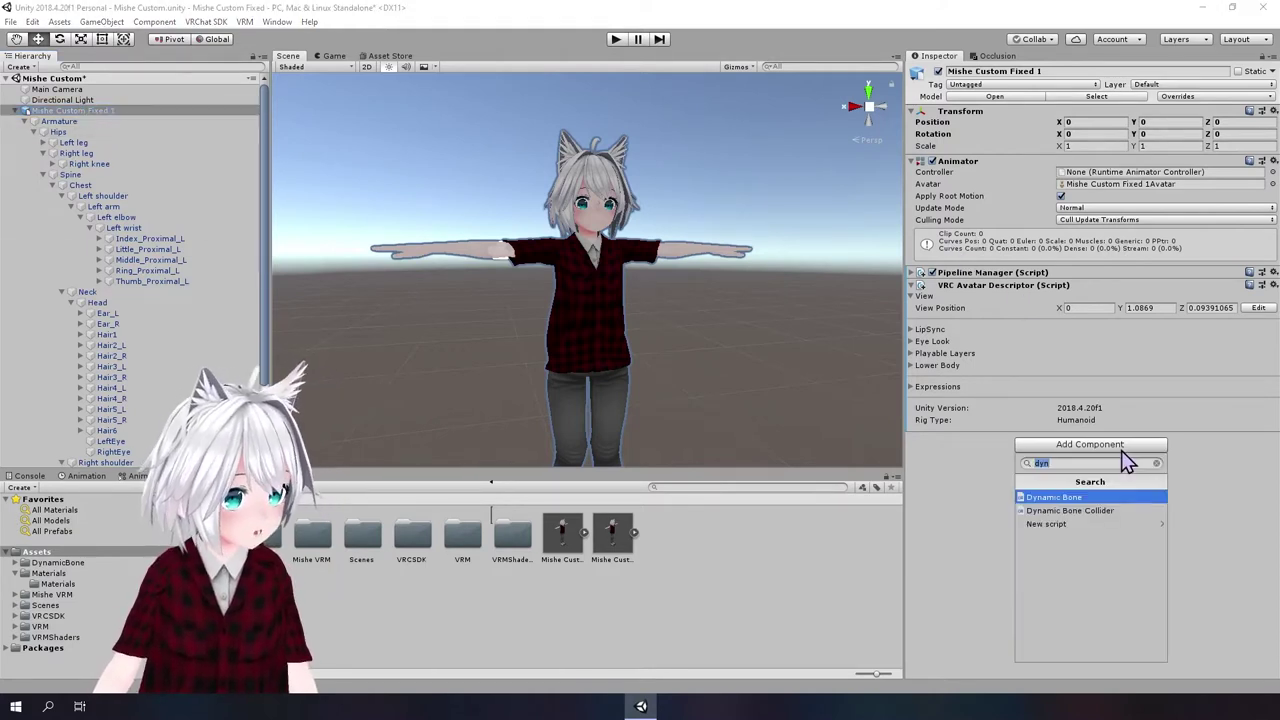
{"action": "left_click", "coordinate": [1082, 496]}
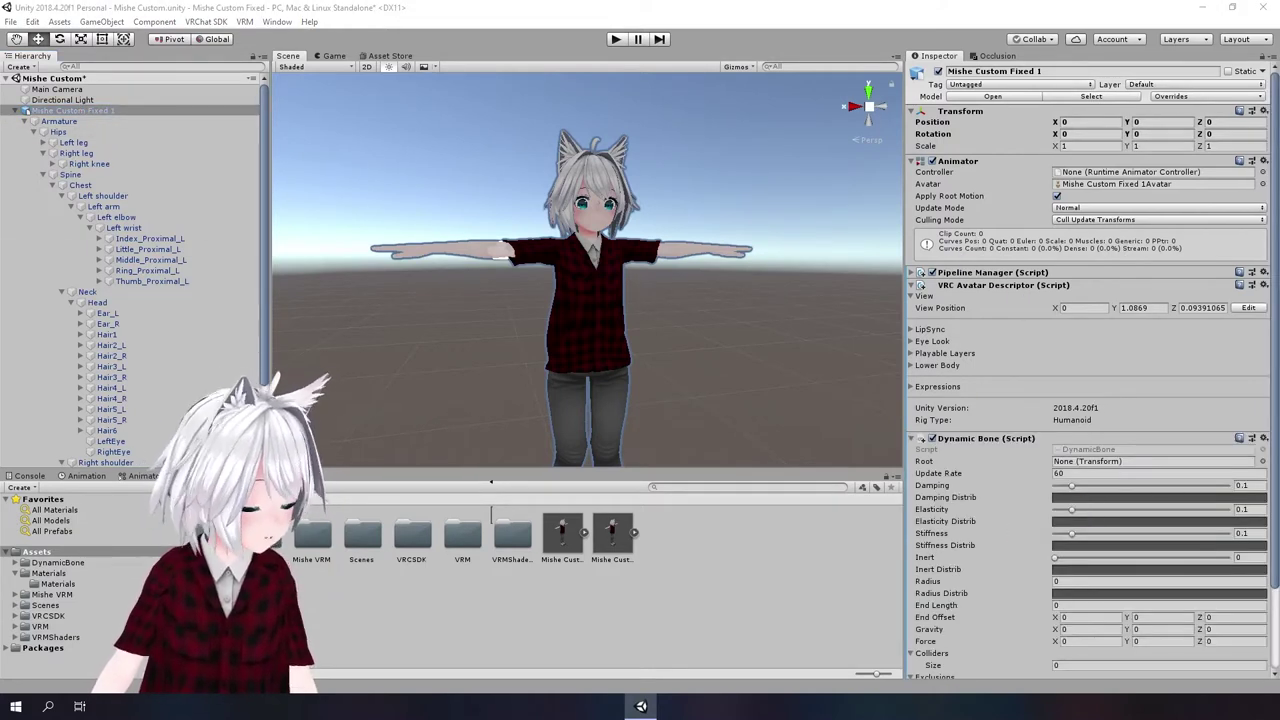
{"action": "scroll", "coordinate": [930, 505], "scroll_direction": "down", "scroll_amount": 3}
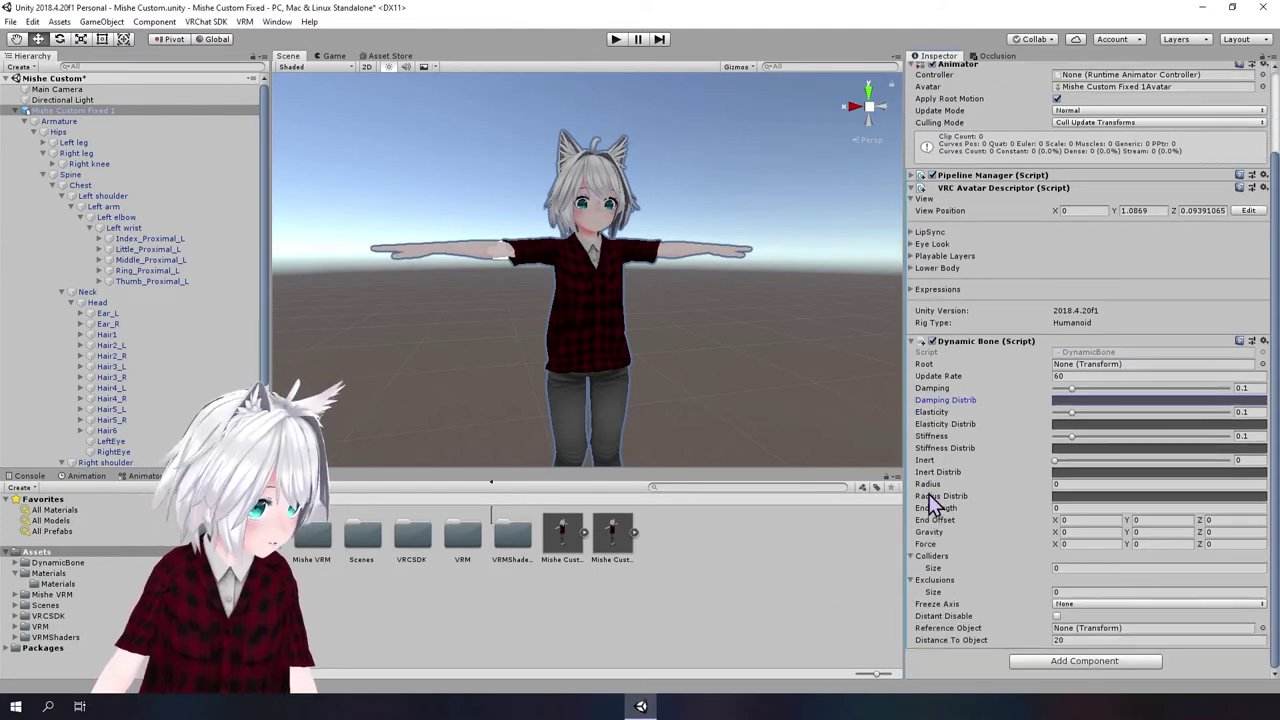
{"action": "left_click", "coordinate": [937, 364]}
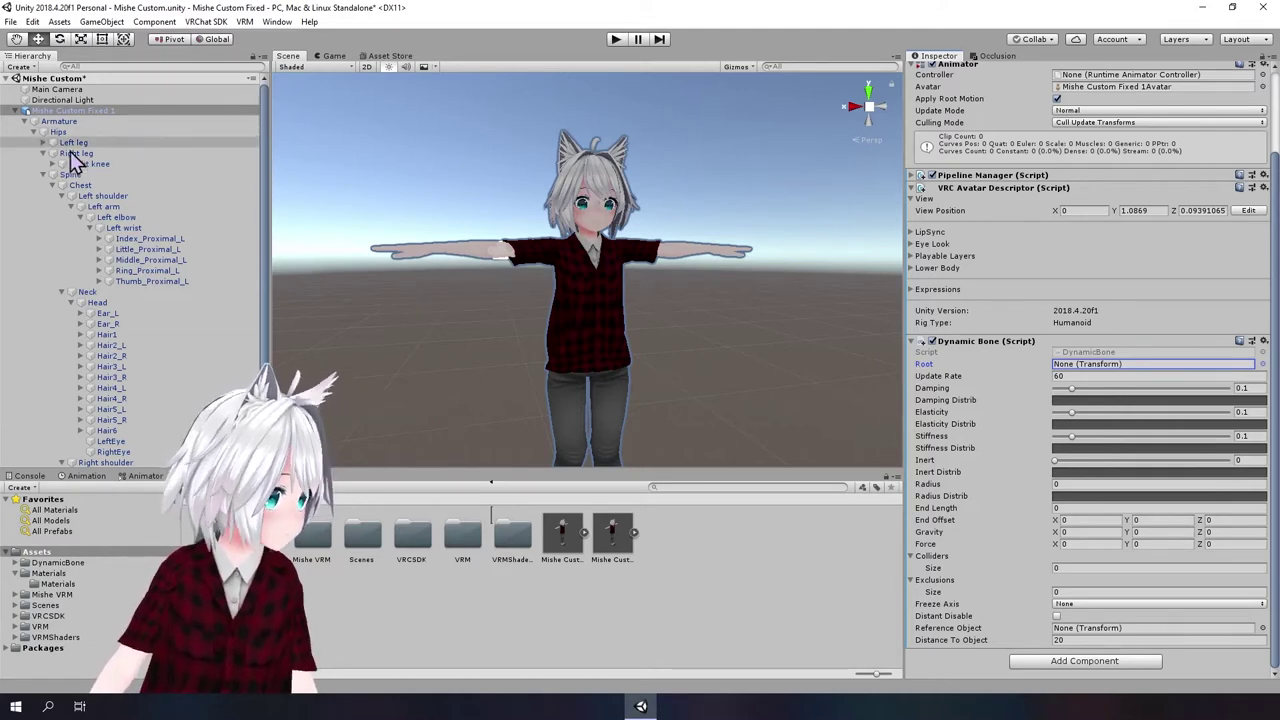
{"action": "scroll", "coordinate": [175, 290], "scroll_direction": "down", "scroll_amount": 2}
{"action": "scroll", "coordinate": [175, 290], "scroll_direction": "down", "scroll_amount": 2}
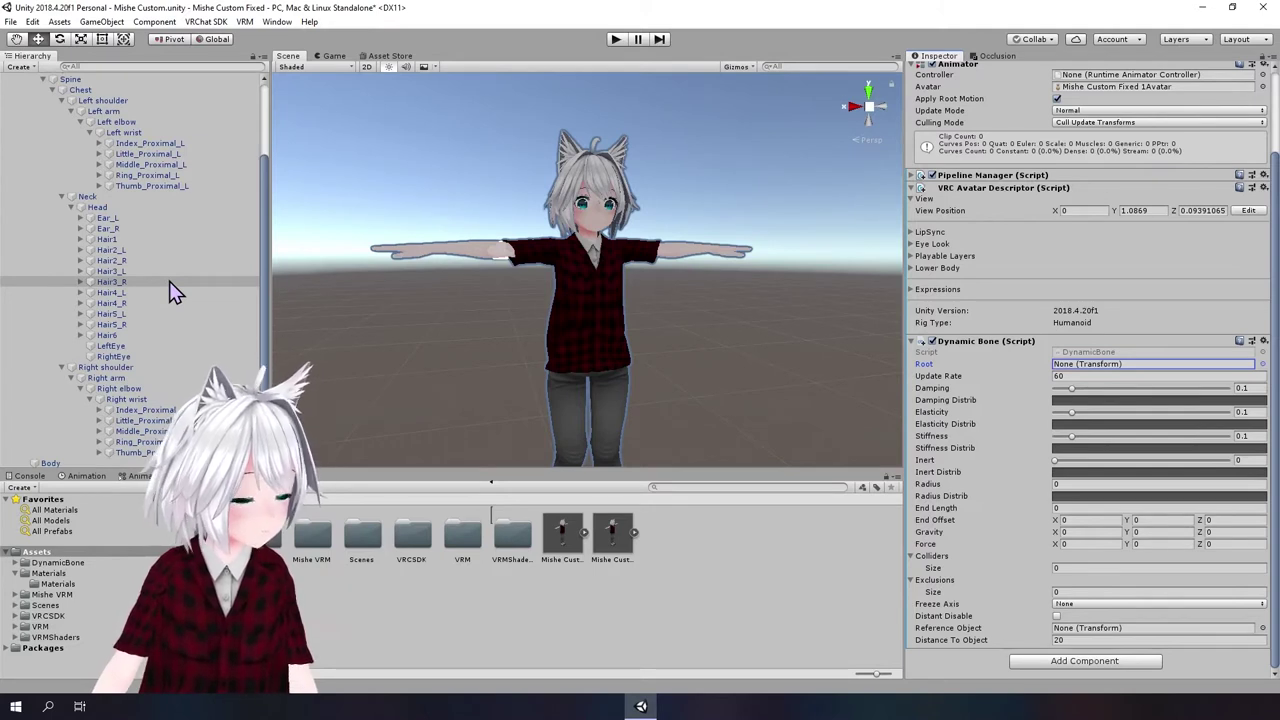
{"action": "left_click_drag", "start_coordinate": [108, 217], "coordinate": [1080, 372]}
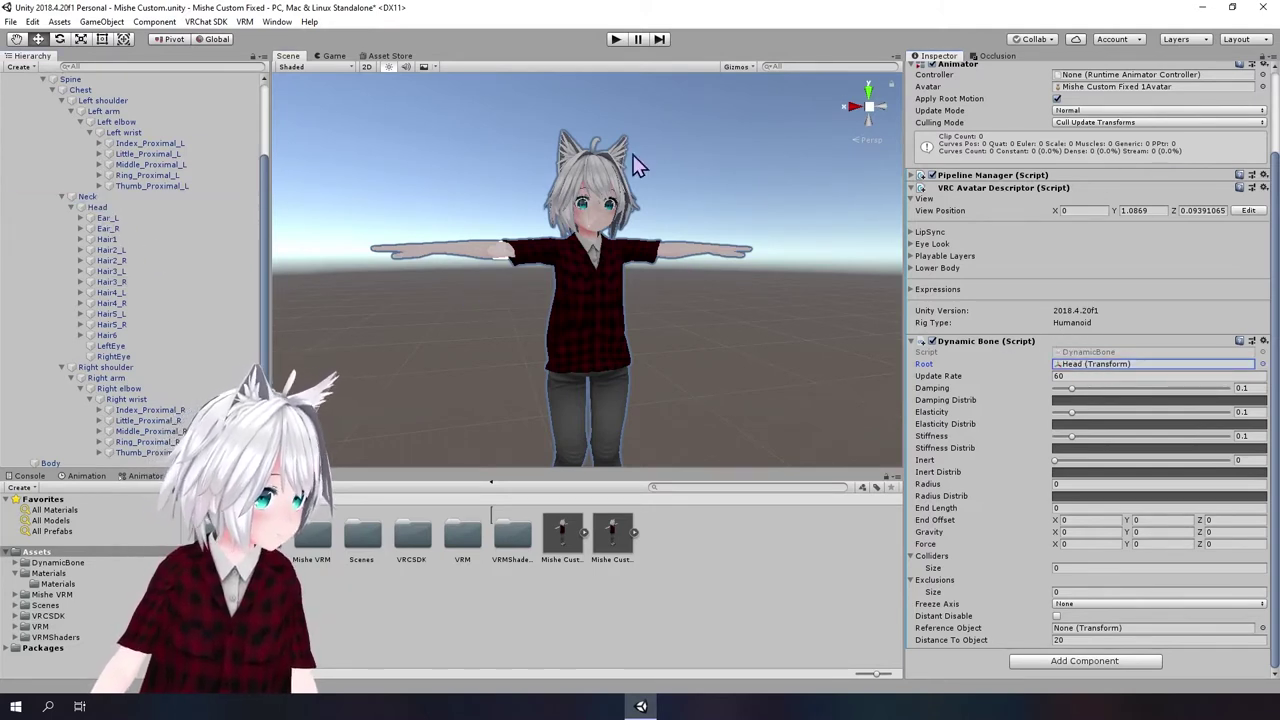
{"action": "right_click_drag", "start_coordinate": [656, 163], "coordinate": [538, 245], "text": "alt"}
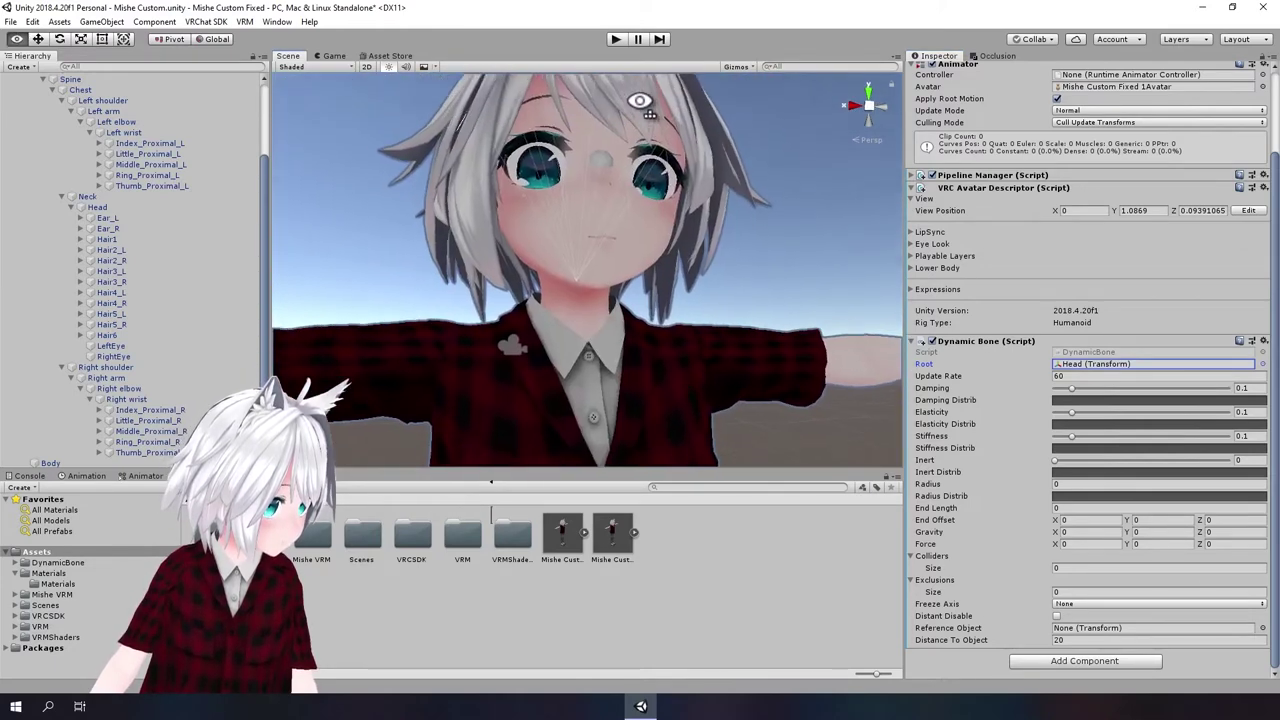
{"action": "left_click", "coordinate": [580, 308]}
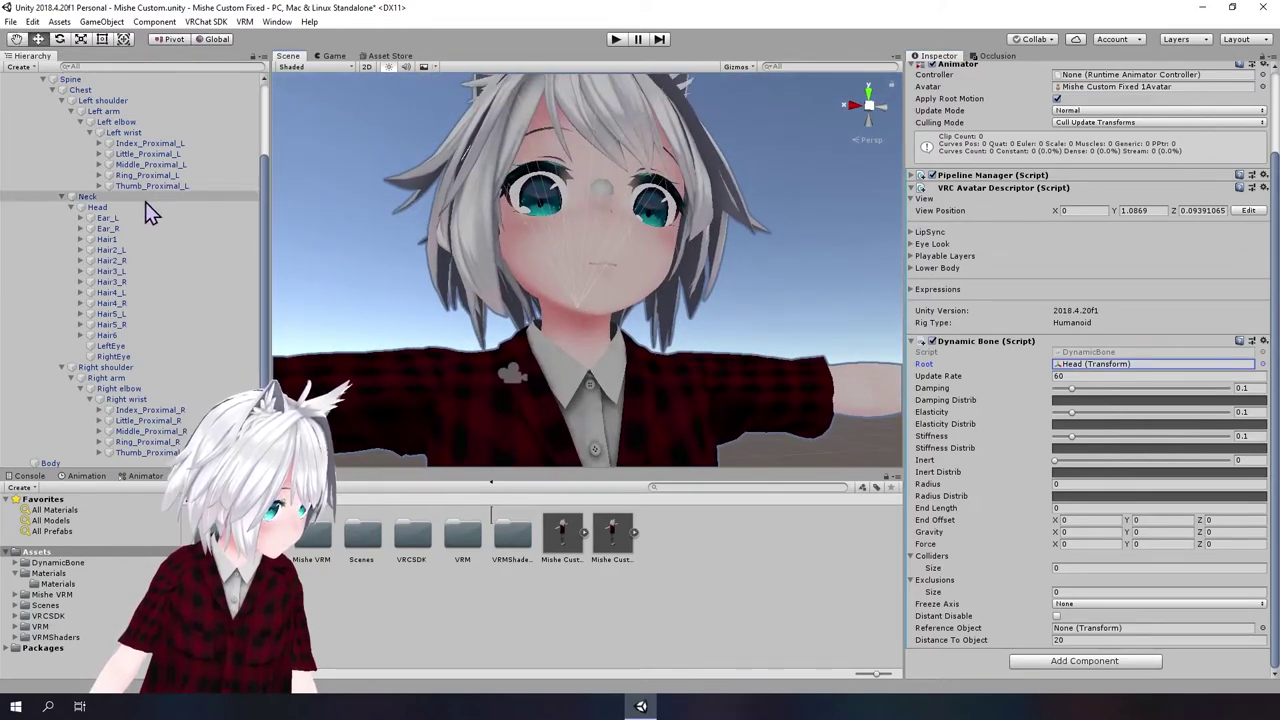
{"action": "scroll", "coordinate": [84, 120], "scroll_direction": "up", "scroll_amount": 3}
{"action": "left_click", "coordinate": [84, 111]}
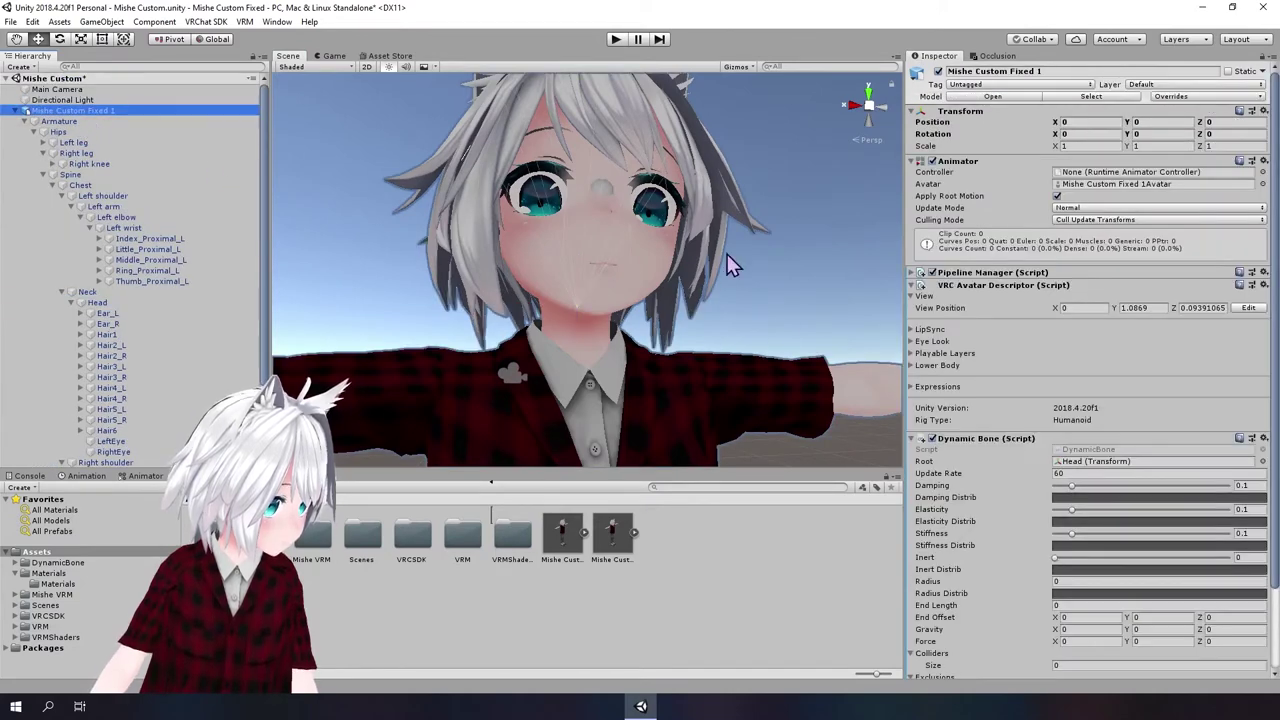
{"action": "key", "text": "f"}
{"action": "scroll", "coordinate": [739, 306], "scroll_direction": "up", "scroll_amount": 3}
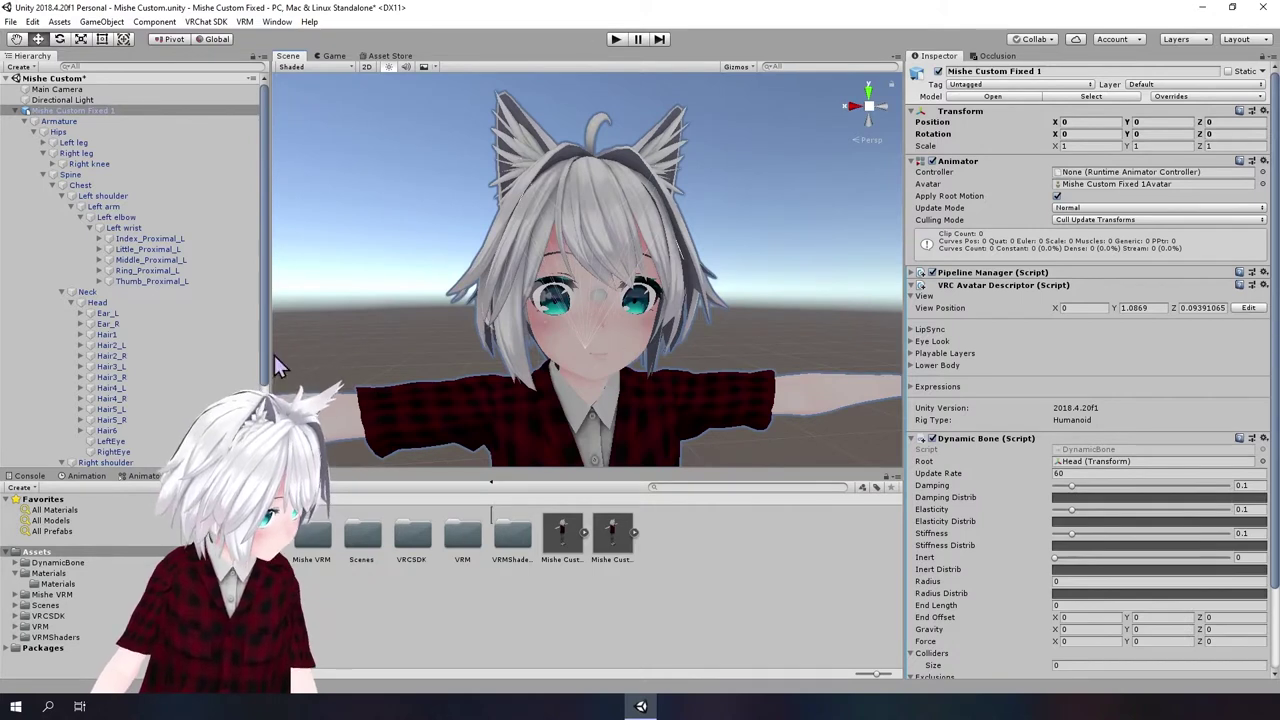
{"action": "scroll", "coordinate": [142, 372], "scroll_direction": "down", "scroll_amount": 3}
{"action": "scroll", "coordinate": [967, 389], "scroll_direction": "down", "scroll_amount": 3}
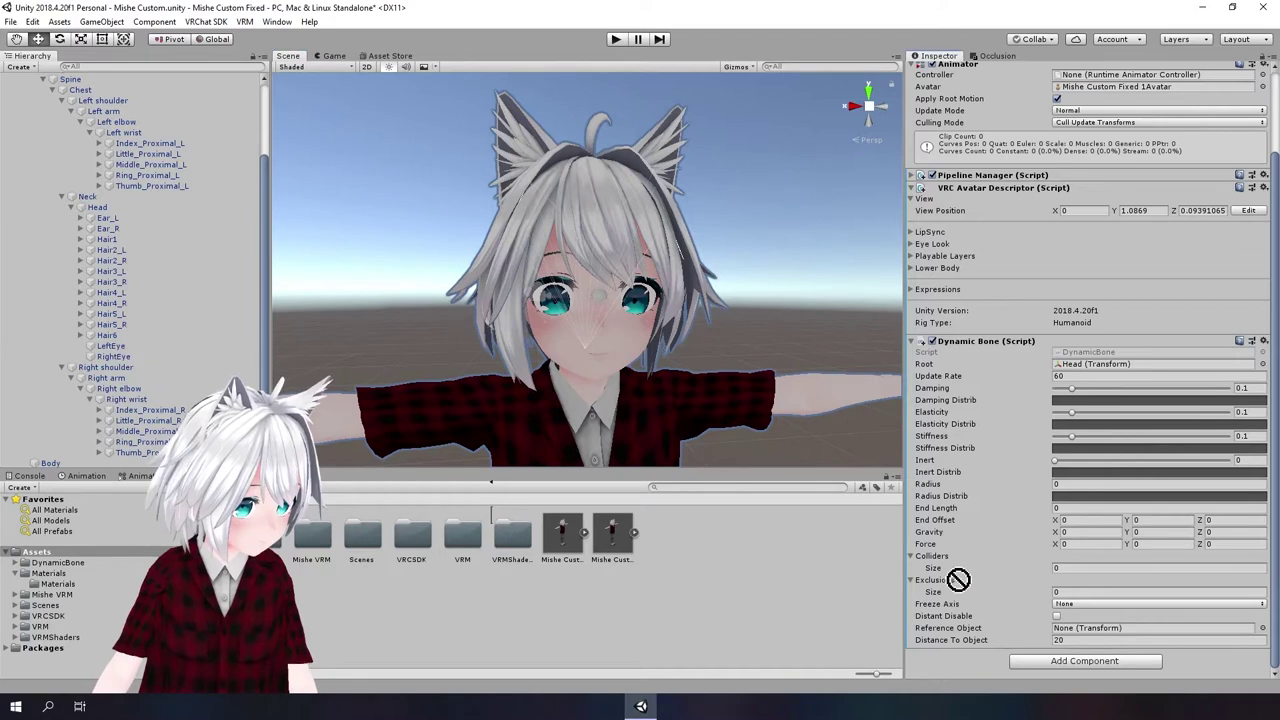
Step: Add the LeftEye and RightEye bones to the Dynamic Bone's Exclusions list
{"action": "left_click_drag", "start_coordinate": [958, 579], "coordinate": [945, 583]}
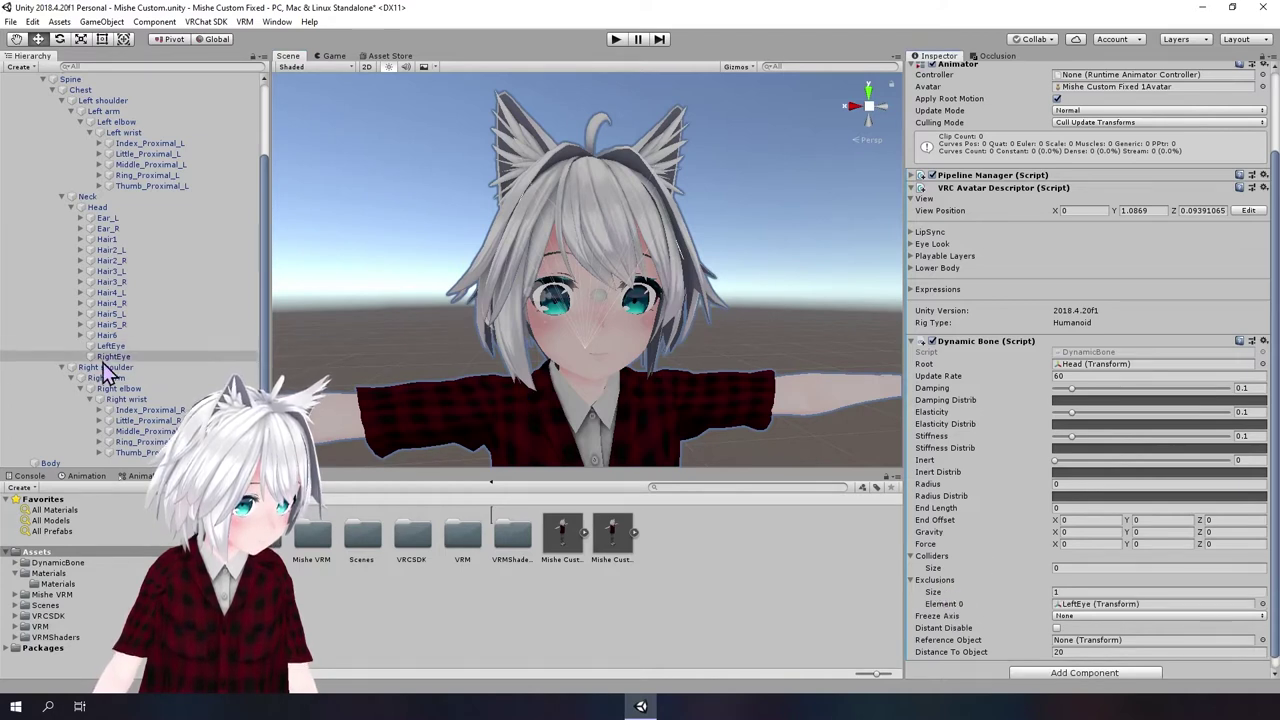
{"action": "mouse_move", "coordinate": [107, 372]}
{"action": "left_mouse_down"}
{"action": "mouse_move", "coordinate": [937, 568]}
{"action": "mouse_move", "coordinate": [935, 585]}
{"action": "left_mouse_up"}
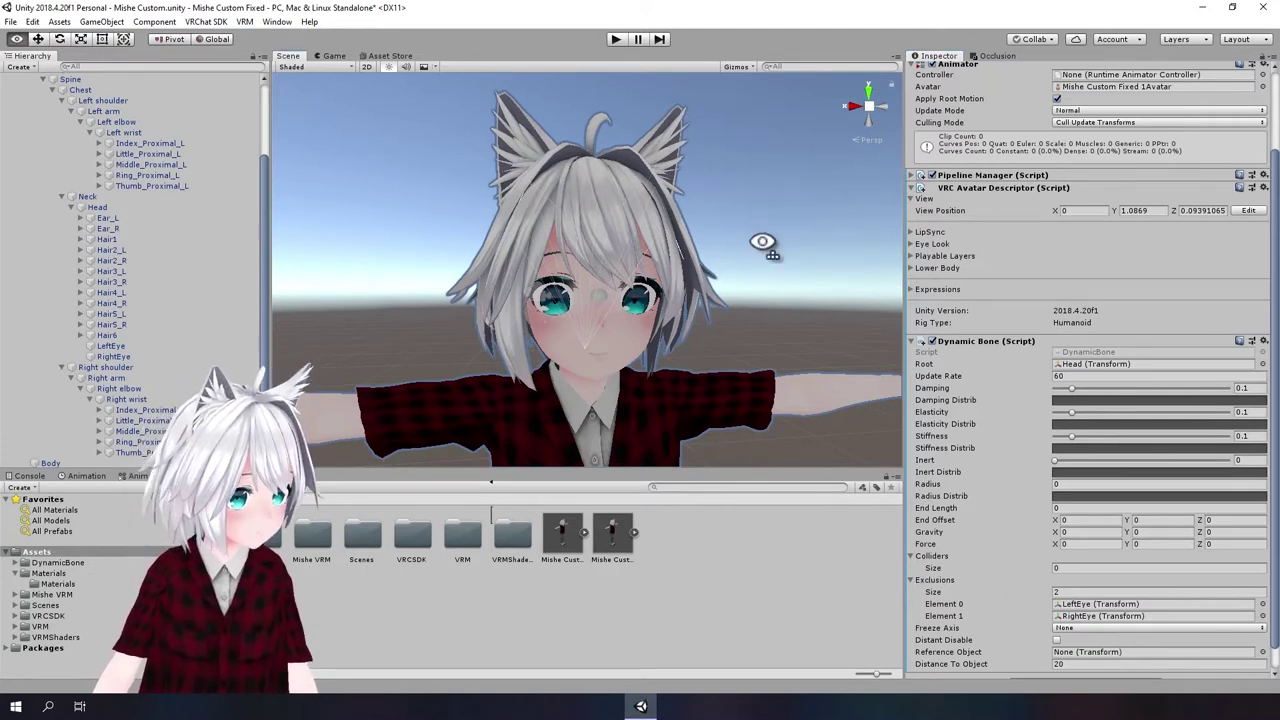
{"action": "scroll", "coordinate": [762, 248], "scroll_direction": "down", "scroll_amount": 5}
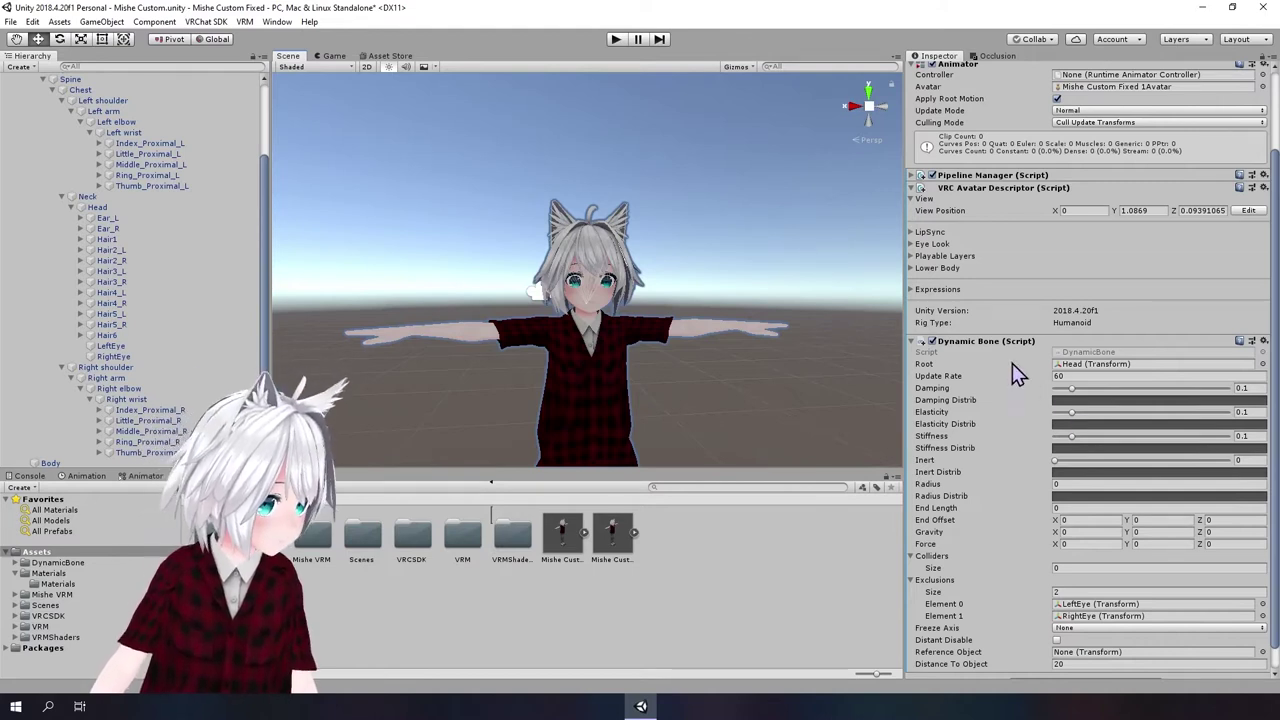
{"action": "scroll", "coordinate": [993, 470], "scroll_direction": "down", "scroll_amount": 2}
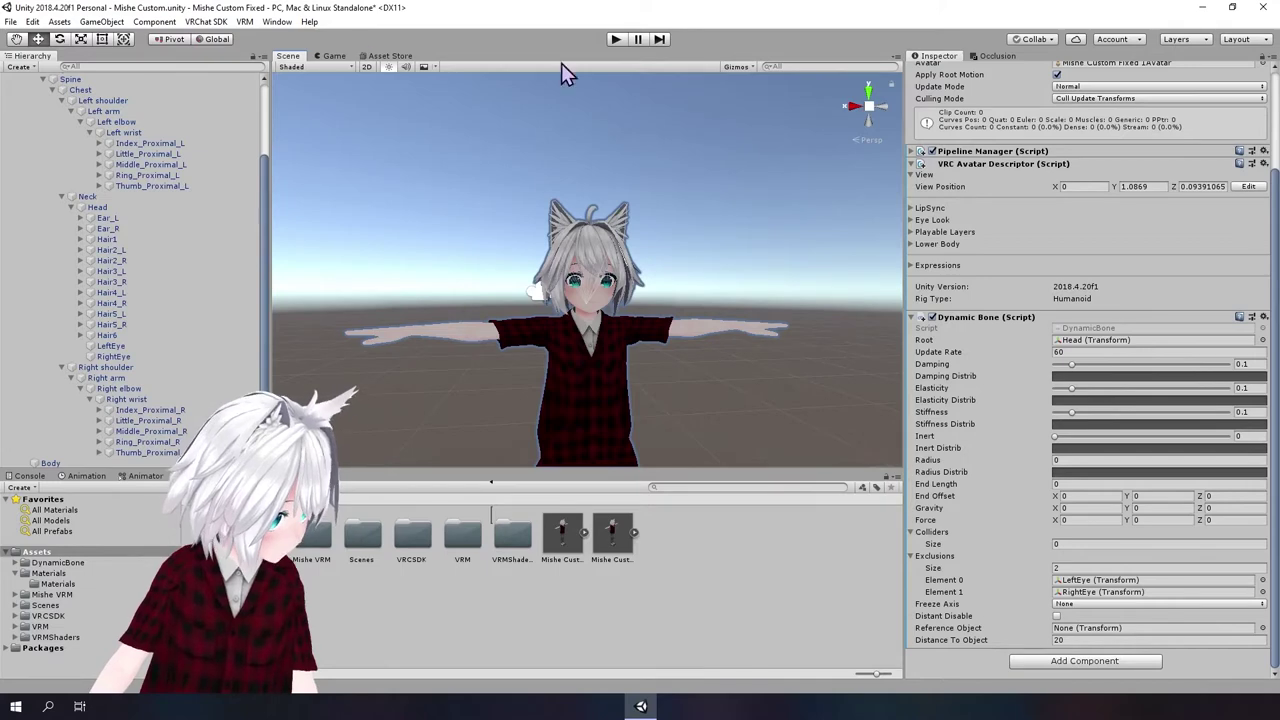
Step: Enter Play mode and drag the avatar sideways in the Scene view to swing the hair
{"action": "left_click", "coordinate": [616, 40]}
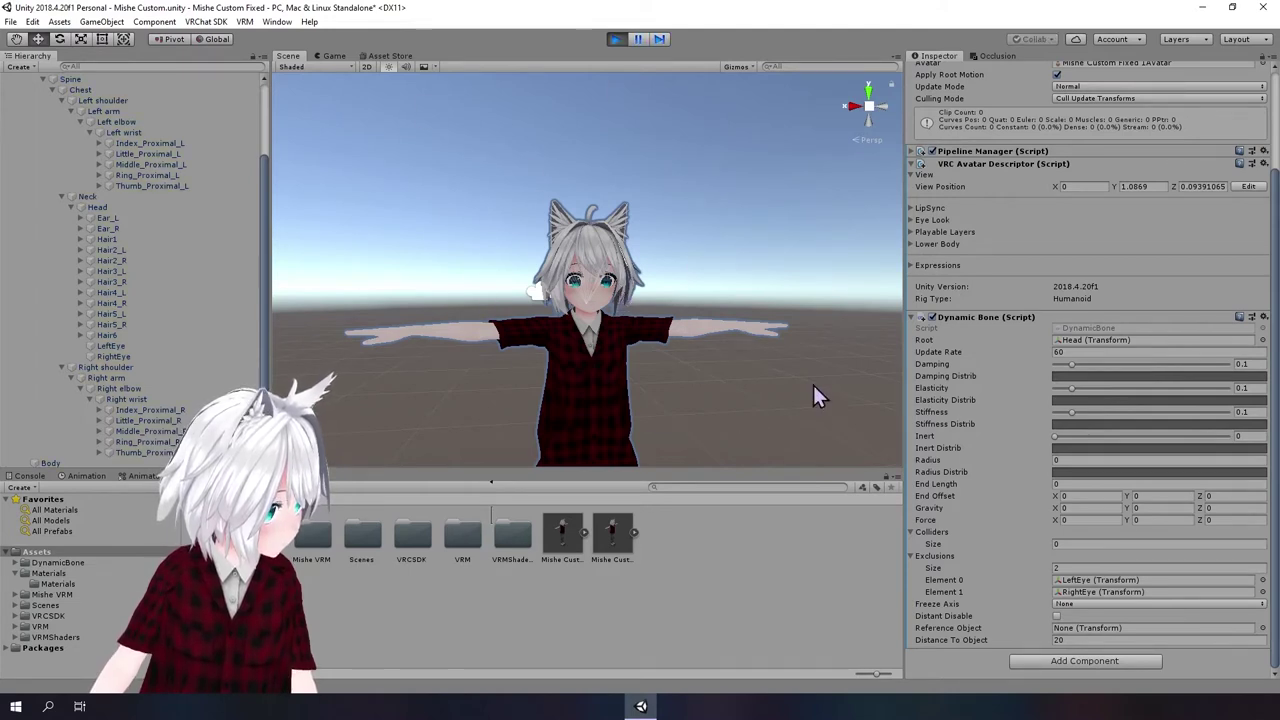
{"action": "left_click", "coordinate": [288, 57]}
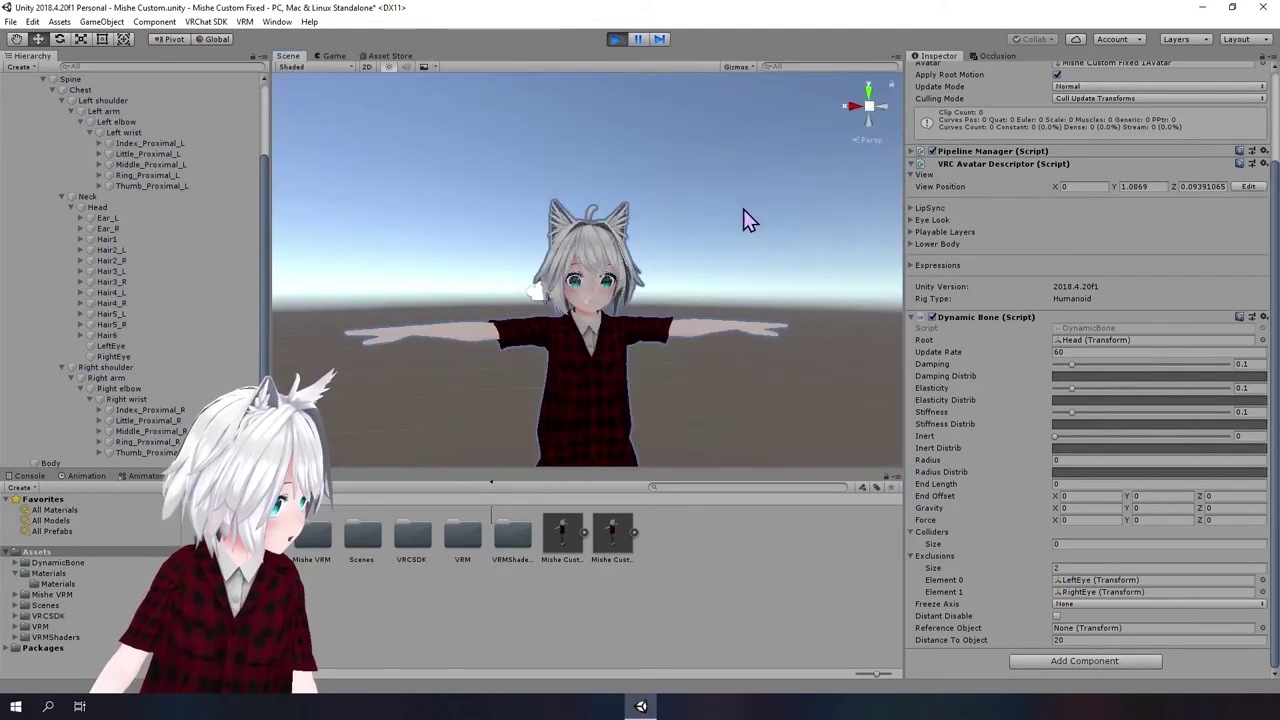
{"action": "right_click_drag", "start_coordinate": [743, 220], "coordinate": [749, 323]}
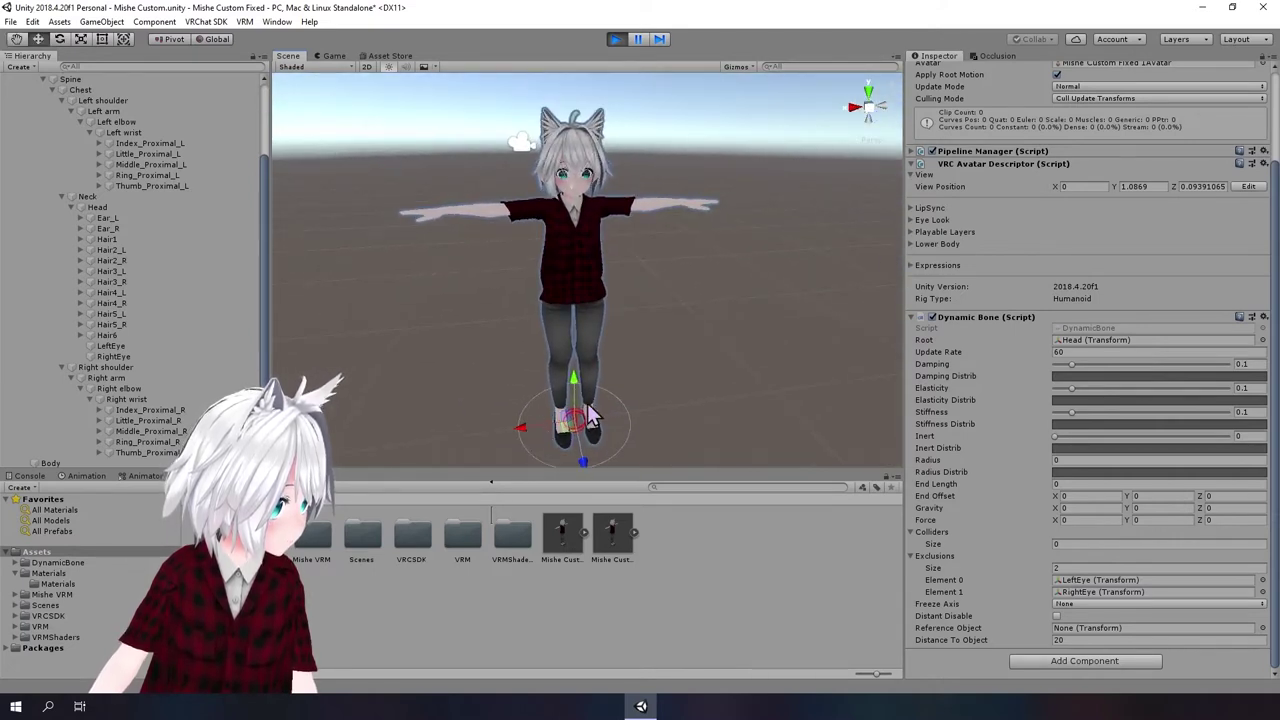
{"action": "mouse_move", "coordinate": [528, 430]}
{"action": "left_mouse_down"}
{"action": "mouse_move", "coordinate": [512, 450]}
{"action": "mouse_move", "coordinate": [530, 474]}
{"action": "left_mouse_up"}
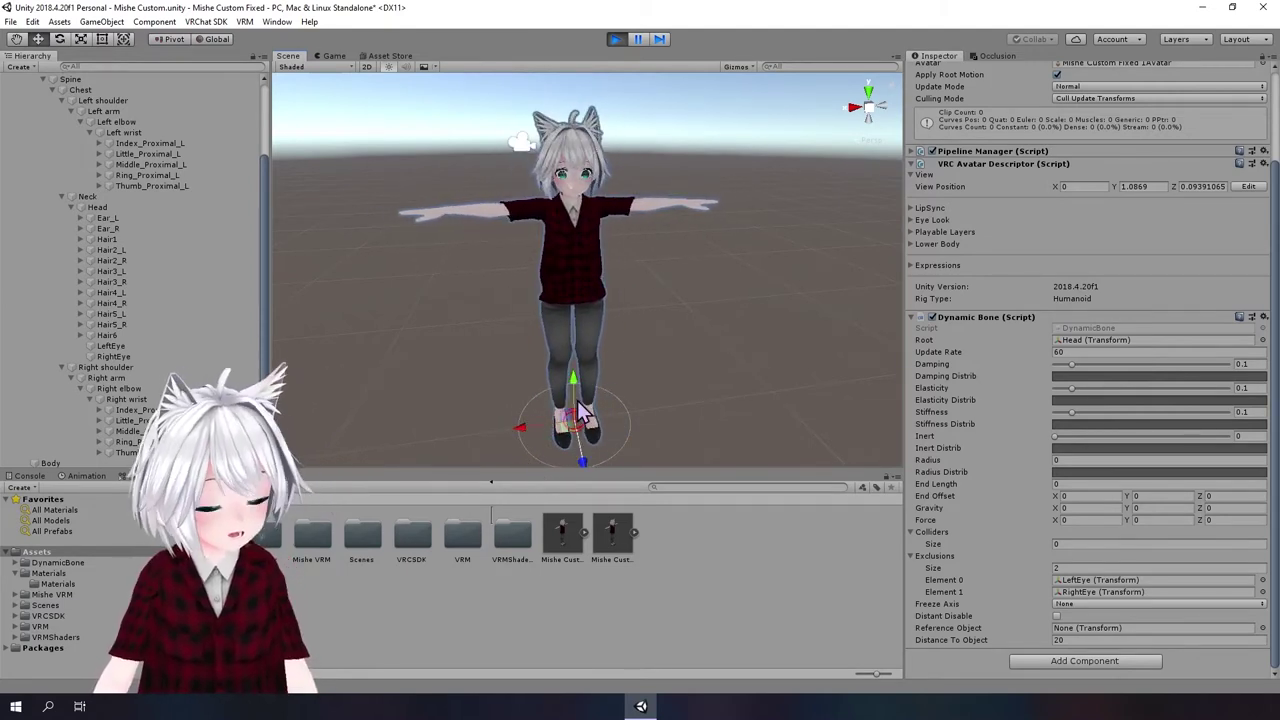
{"action": "left_click_drag", "start_coordinate": [556, 438], "coordinate": [570, 438]}
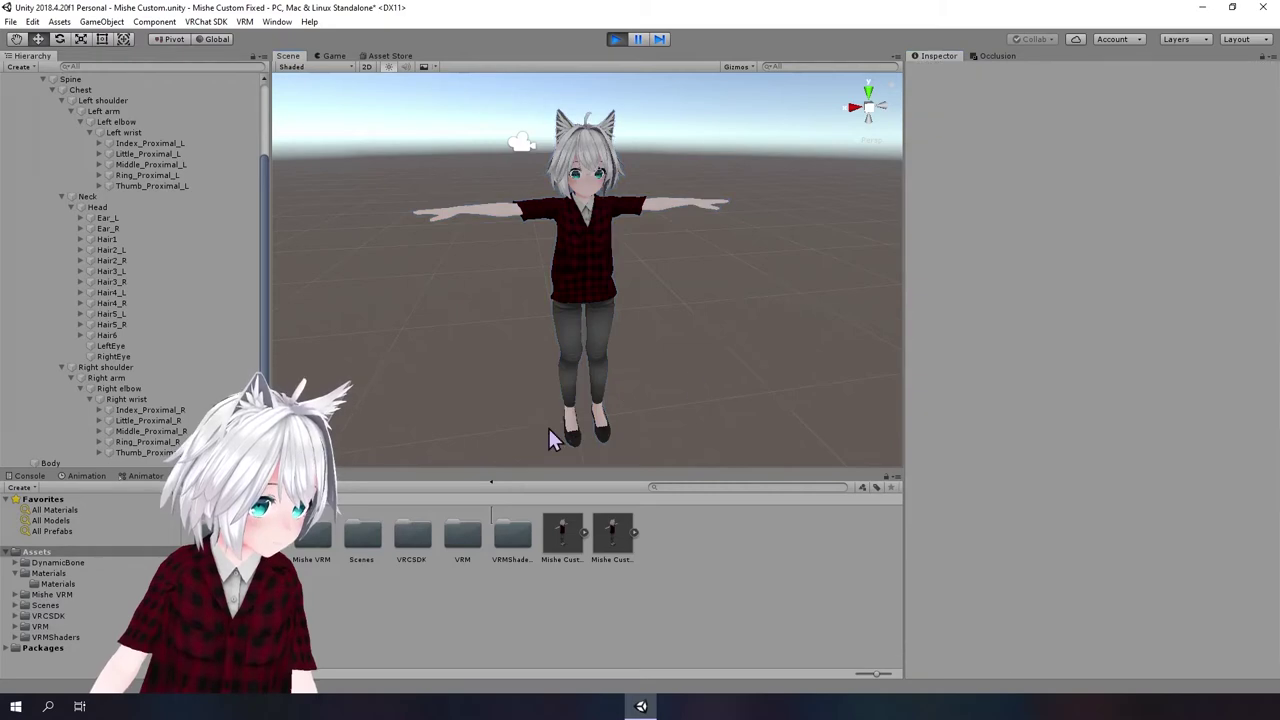
Step: Select the avatar root and slide it left and right along X to test the hair
{"action": "left_click", "coordinate": [598, 340]}
{"action": "scroll", "coordinate": [150, 130], "scroll_direction": "up", "scroll_amount": 5}
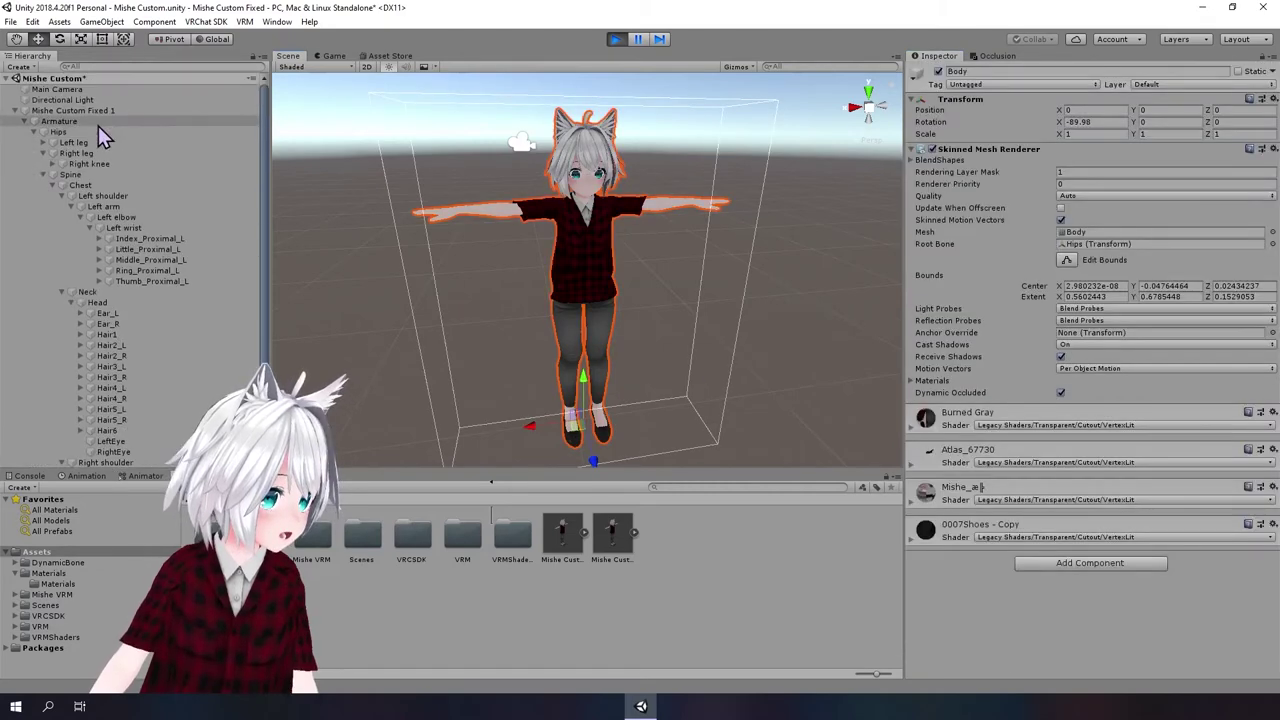
{"action": "left_click", "coordinate": [84, 111]}
{"action": "mouse_move", "coordinate": [534, 438]}
{"action": "left_mouse_down"}
{"action": "mouse_move", "coordinate": [534, 454]}
{"action": "mouse_move", "coordinate": [556, 458]}
{"action": "mouse_move", "coordinate": [545, 458]}
{"action": "left_mouse_up"}
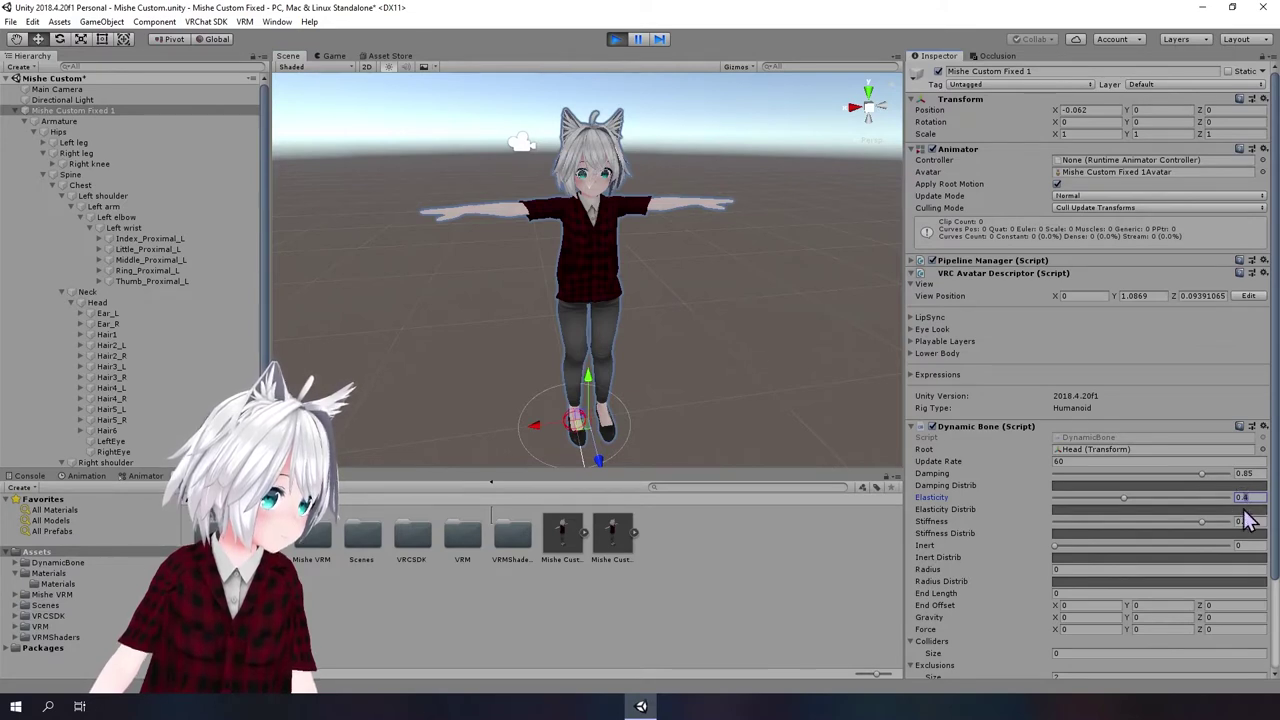
{"action": "left_click_drag", "start_coordinate": [515, 441], "coordinate": [528, 434]}
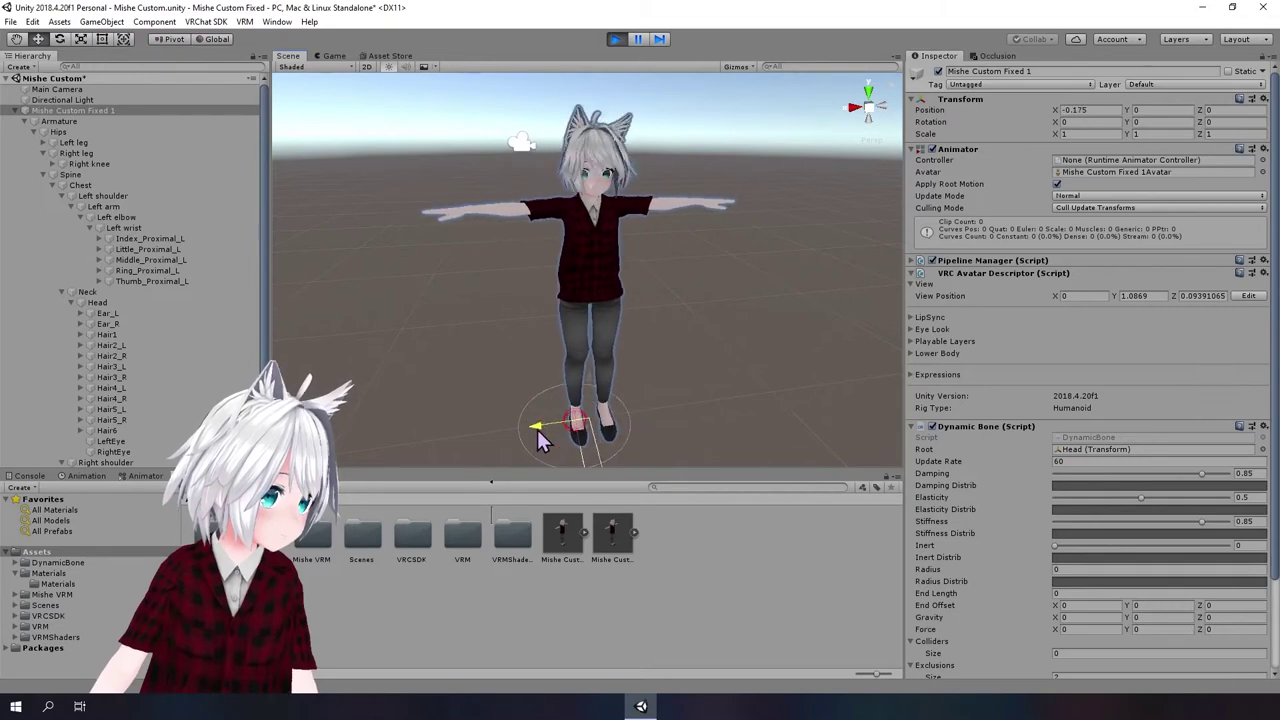
{"action": "left_click_drag", "start_coordinate": [530, 445], "coordinate": [524, 437]}
Step: Lower the avatar along Y and return it near centre, about X -0.007, Y 0.099
{"action": "left_click_drag", "start_coordinate": [580, 395], "coordinate": [582, 401]}
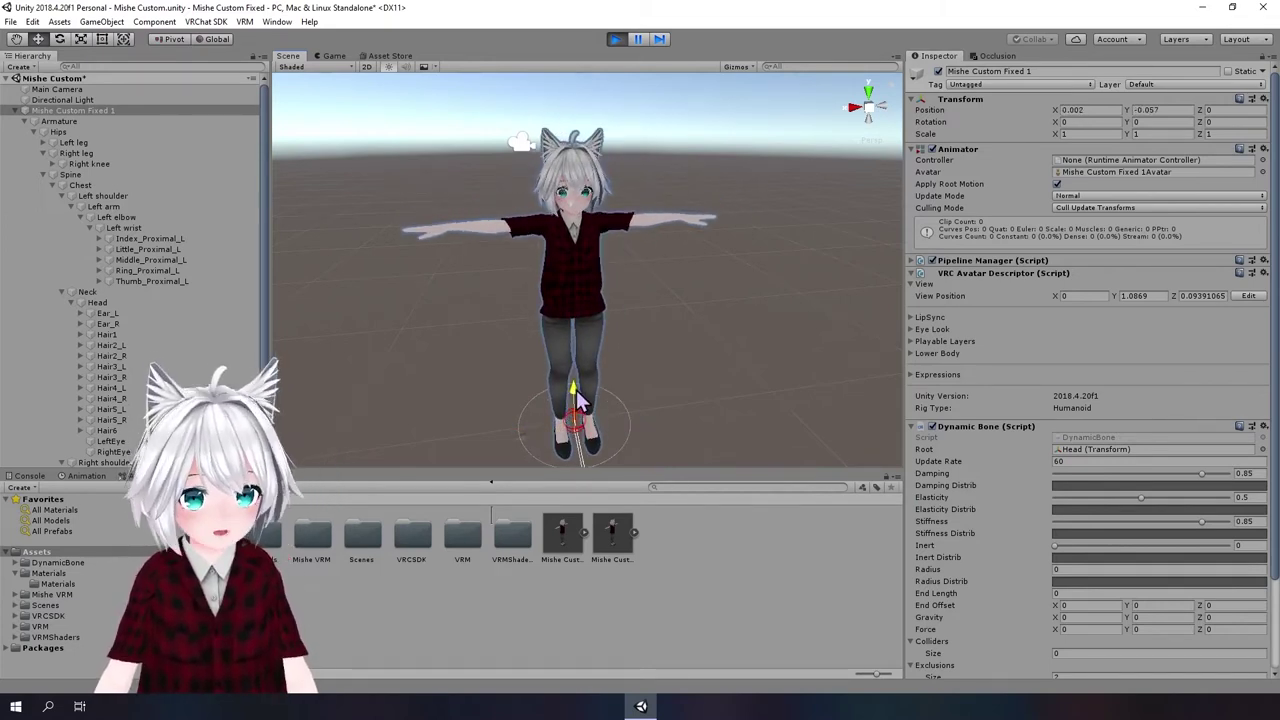
{"action": "mouse_move", "coordinate": [580, 398]}
{"action": "left_mouse_down"}
{"action": "mouse_move", "coordinate": [588, 432]}
{"action": "mouse_move", "coordinate": [578, 376]}
{"action": "mouse_move", "coordinate": [572, 450]}
{"action": "mouse_move", "coordinate": [570, 385]}
{"action": "left_mouse_up"}
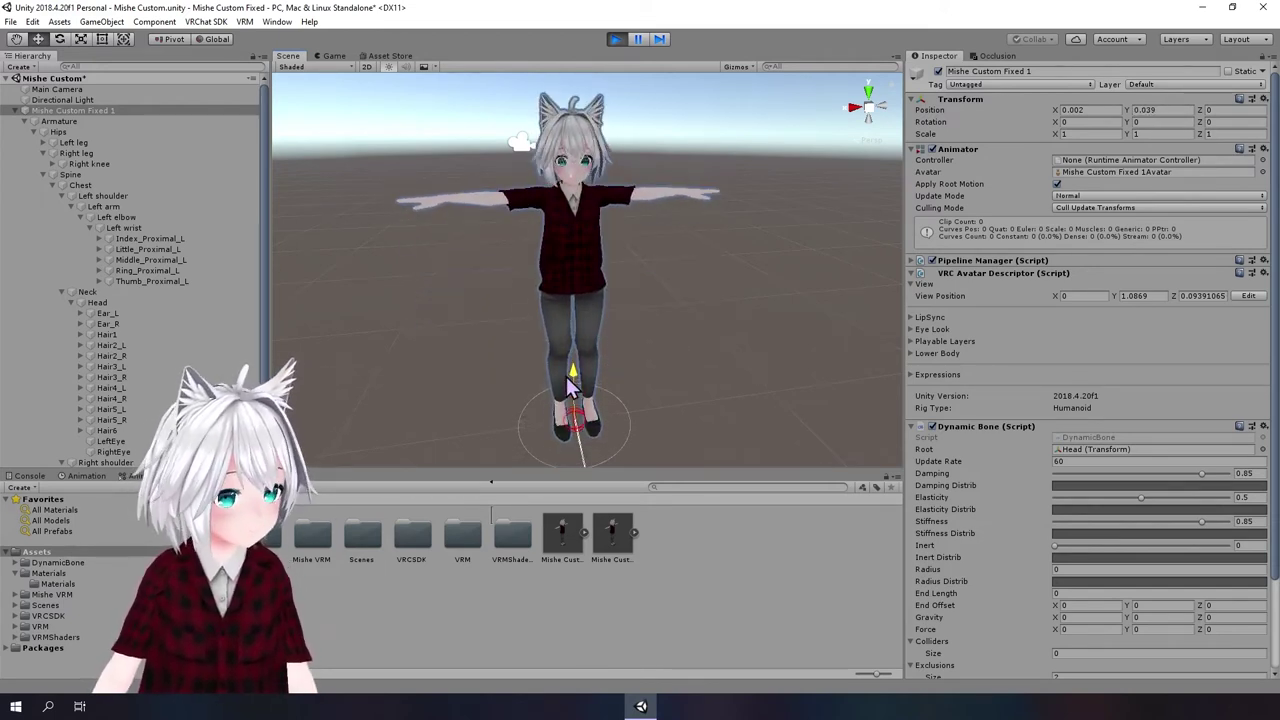
{"action": "mouse_move", "coordinate": [570, 385]}
{"action": "left_mouse_down"}
{"action": "mouse_move", "coordinate": [585, 455]}
{"action": "mouse_move", "coordinate": [583, 378]}
{"action": "left_mouse_up"}
{"action": "left_click_drag", "start_coordinate": [531, 413], "coordinate": [537, 411]}
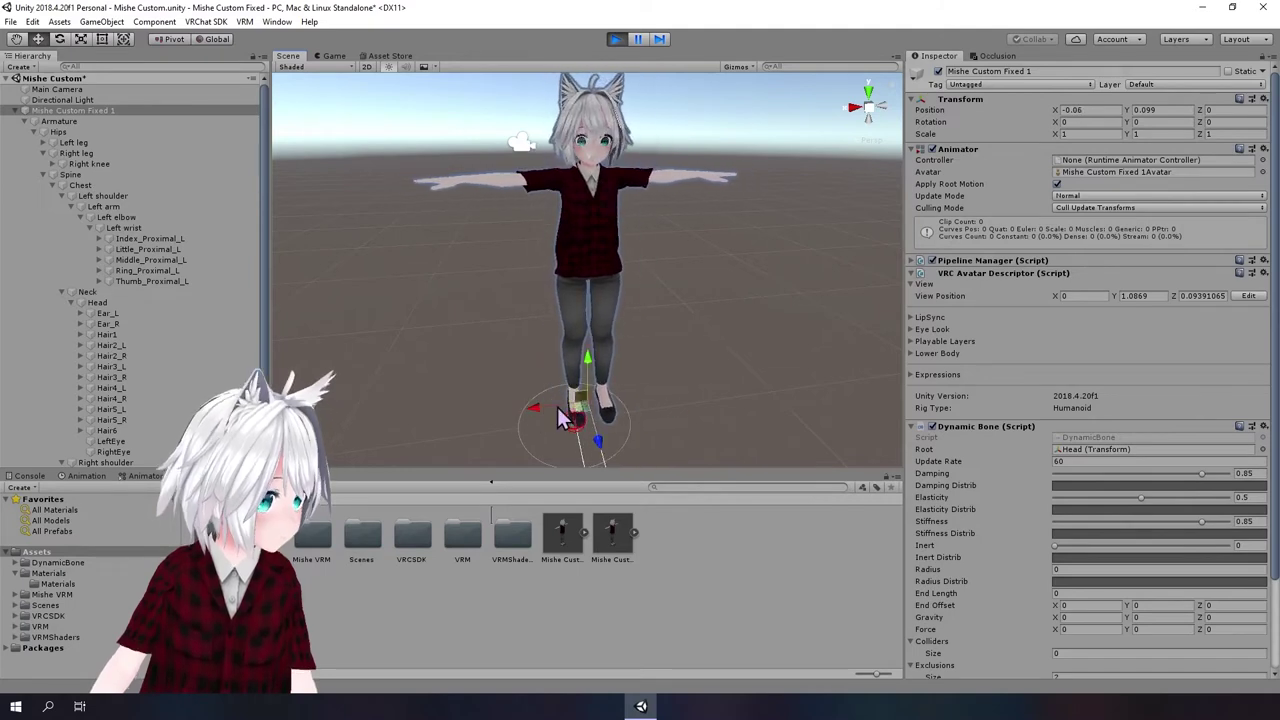
{"action": "left_click_drag", "start_coordinate": [537, 411], "coordinate": [586, 418]}
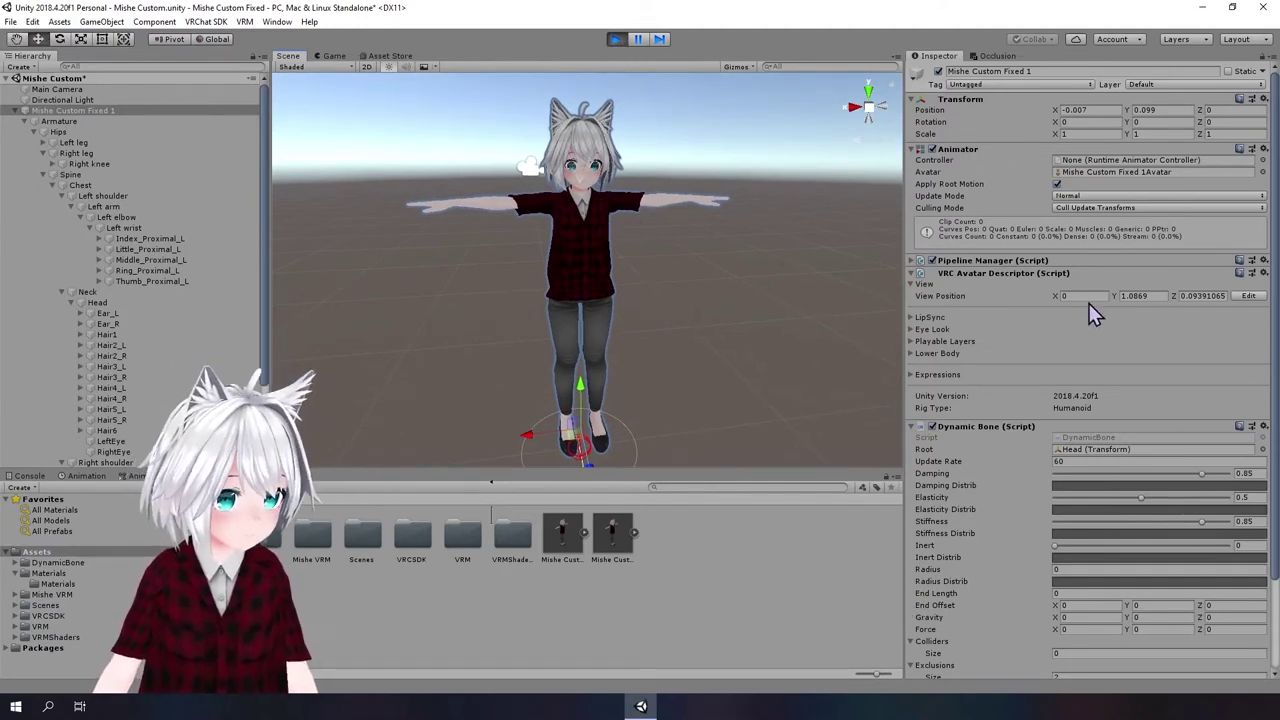
Step: Copy the tuned Dynamic Bone component and exit Play mode
{"action": "right_click", "coordinate": [986, 429]}
{"action": "left_click", "coordinate": [1058, 499]}
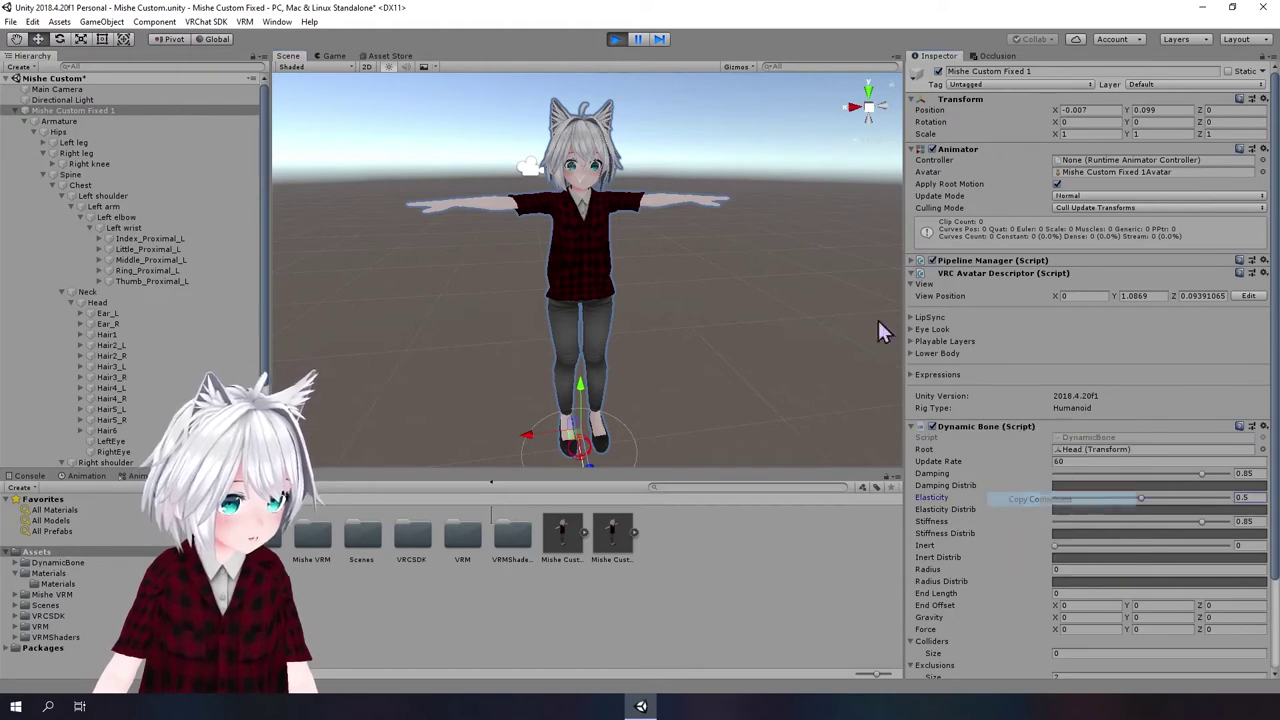
{"action": "left_click", "coordinate": [617, 42]}
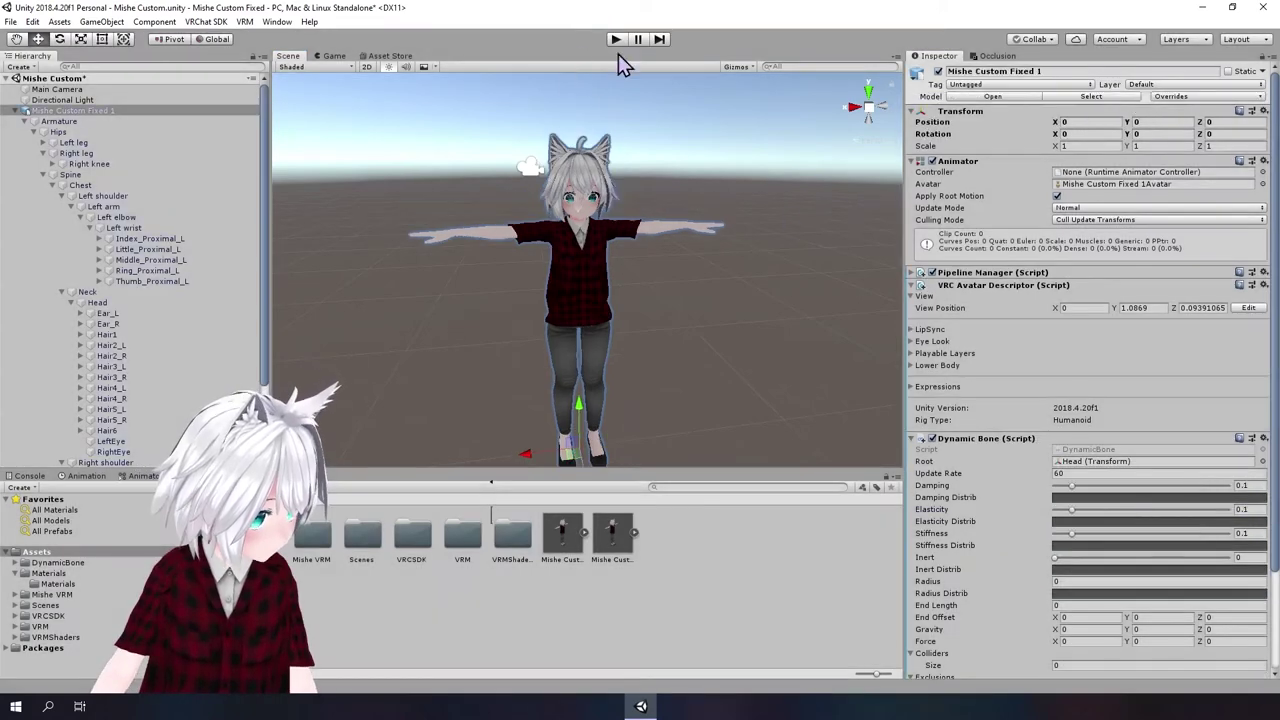
Step: Paste the copied Damping 0.85, Elasticity 0.5, Stiffness 0.85 values back and deselect the avatar
{"action": "scroll", "coordinate": [1018, 447], "scroll_direction": "down", "scroll_amount": 2}
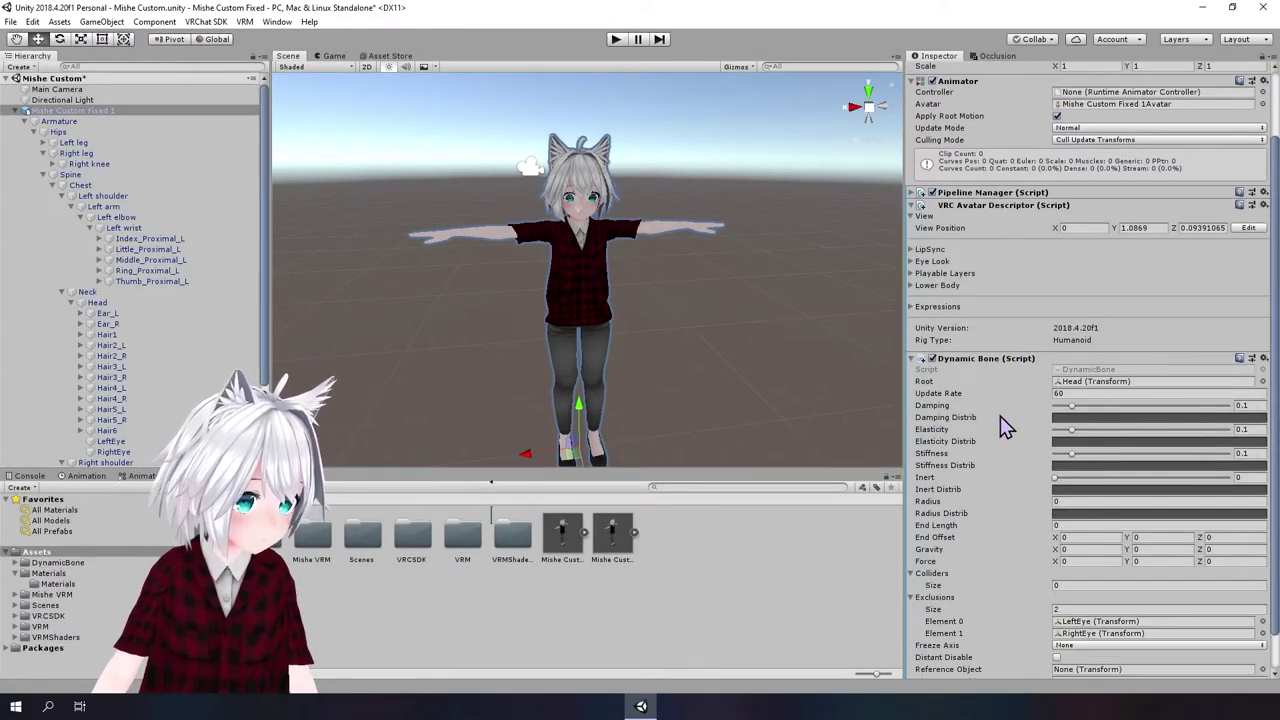
{"action": "right_click", "coordinate": [989, 363]}
{"action": "left_click", "coordinate": [1066, 476]}
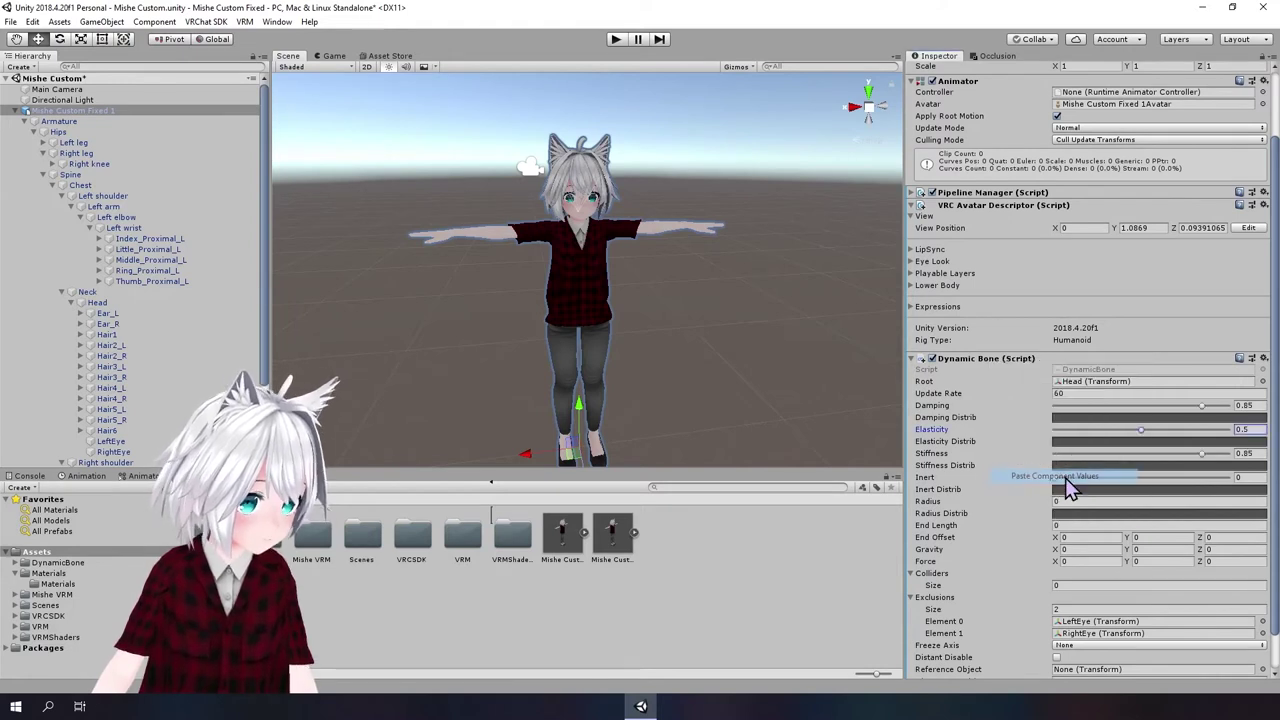
{"action": "left_click", "coordinate": [762, 350]}
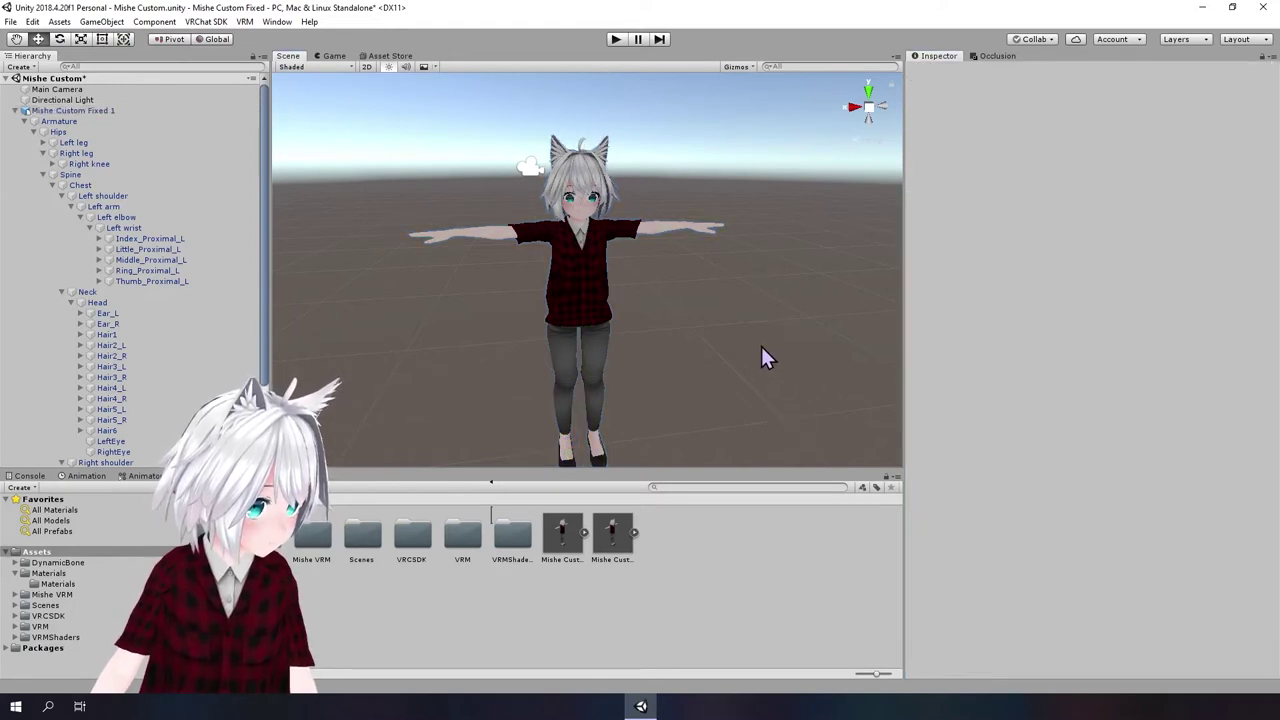
{"action": "left_click_drag", "start_coordinate": [710, 162], "coordinate": [803, 284], "text": "alt"}
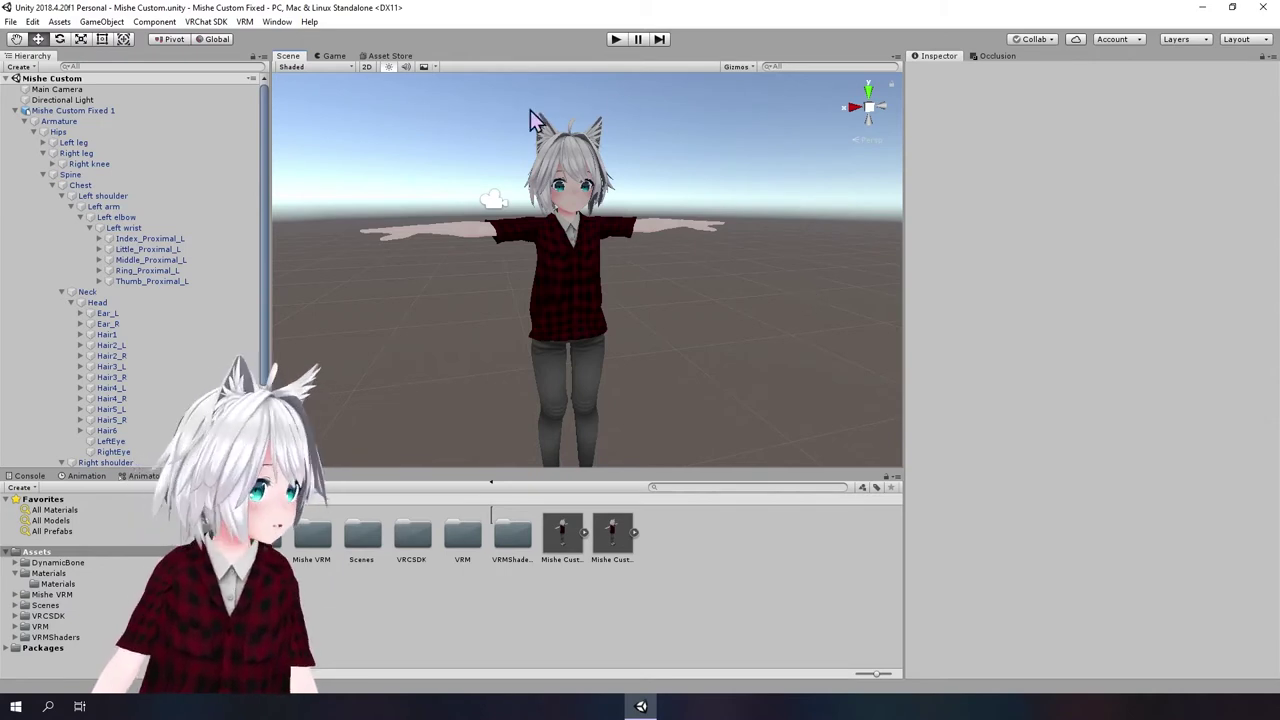
{"action": "left_click", "coordinate": [394, 57]}
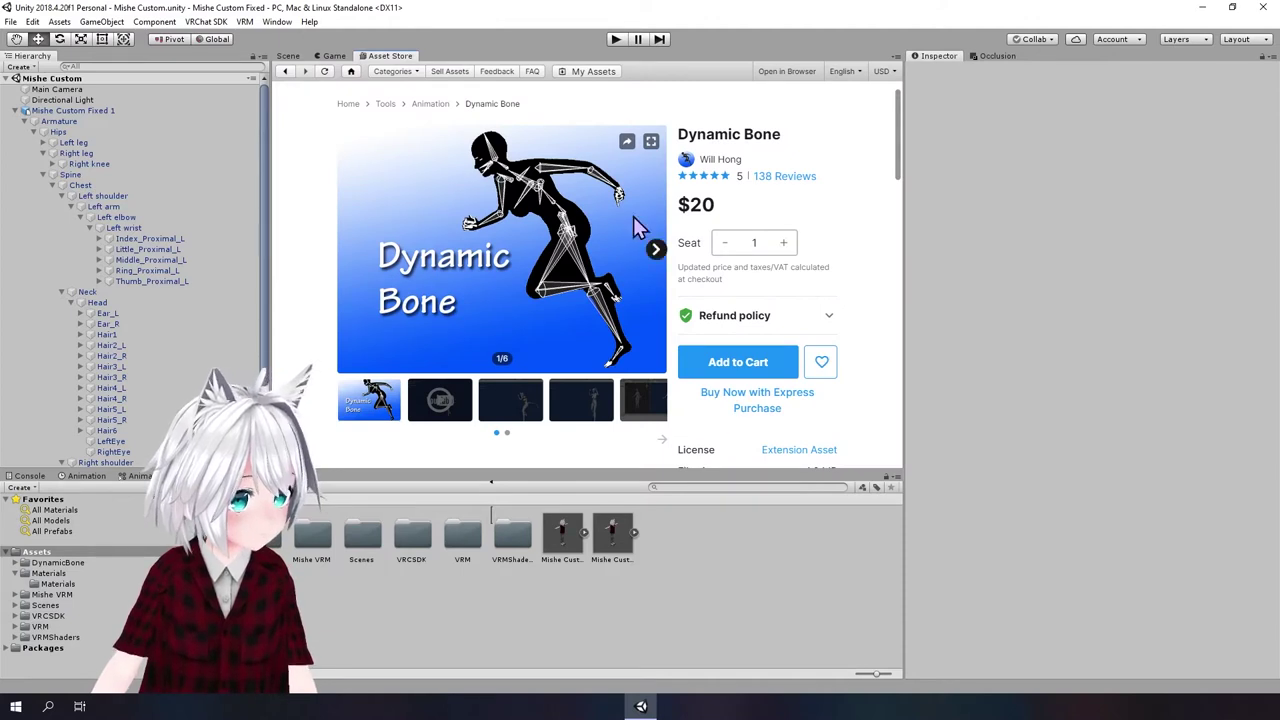
{"action": "double_click", "coordinate": [702, 206]}
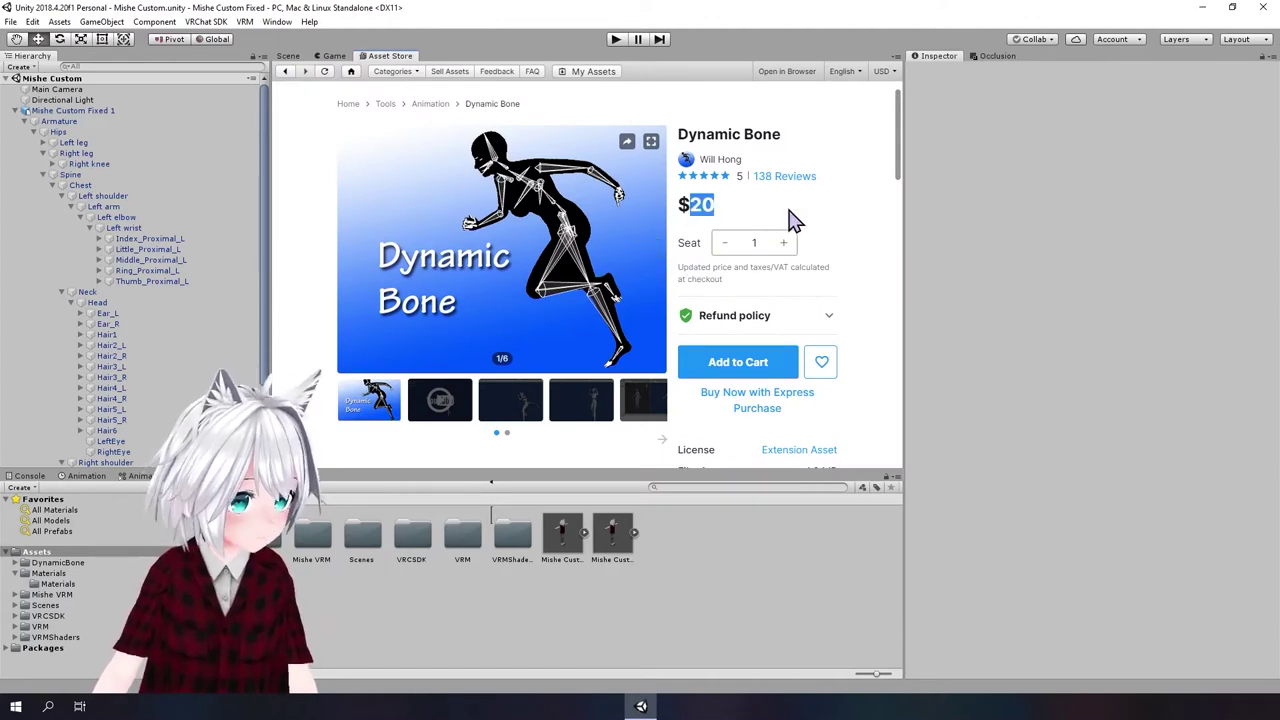
{"action": "left_click", "coordinate": [289, 57]}
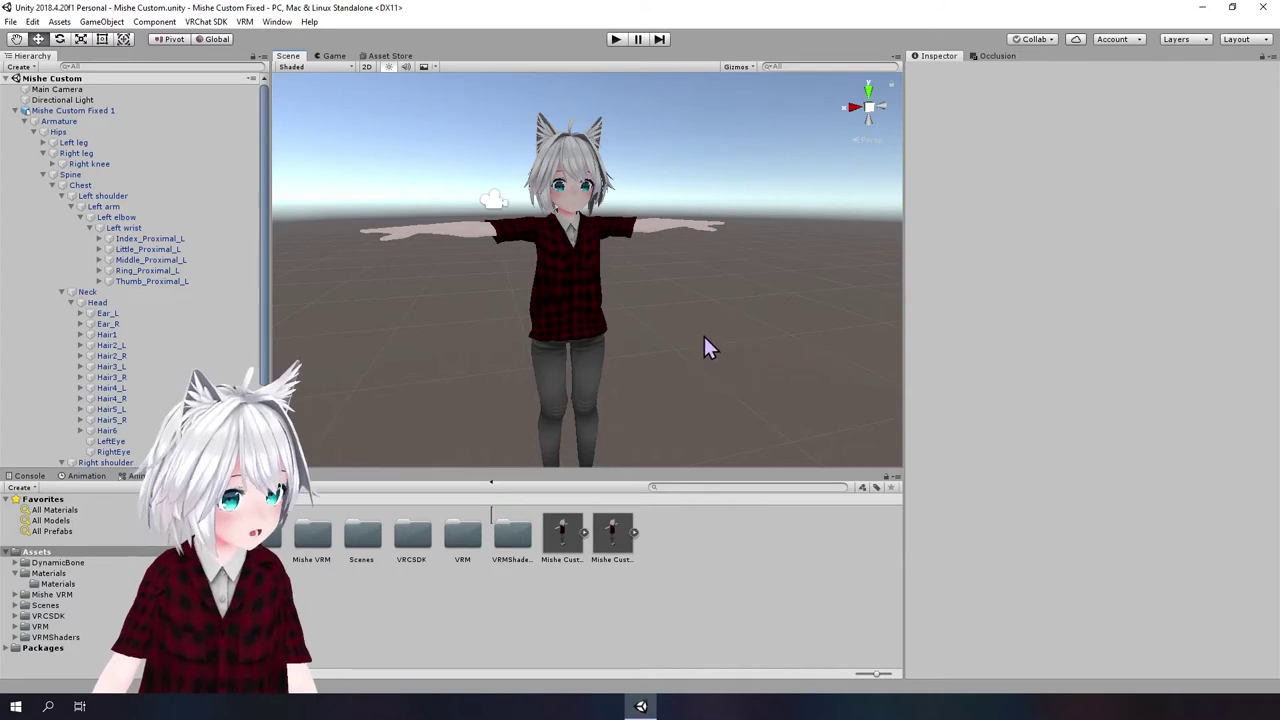
{"action": "right_click_drag", "start_coordinate": [704, 336], "coordinate": [736, 284]}
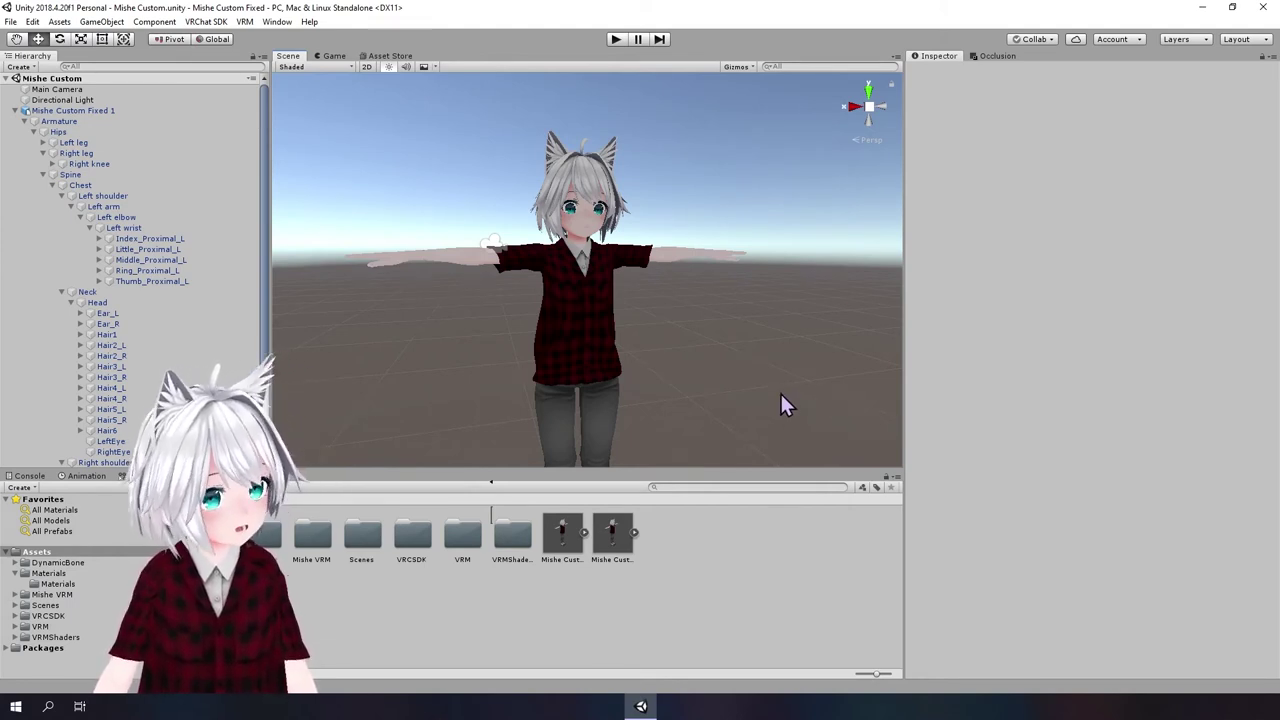
{"action": "mouse_move", "coordinate": [754, 330]}
{"action": "left_mouse_down", "text": "alt"}
{"action": "mouse_move", "coordinate": [776, 390]}
{"action": "mouse_move", "coordinate": [795, 335]}
{"action": "left_mouse_up", "text": "alt"}
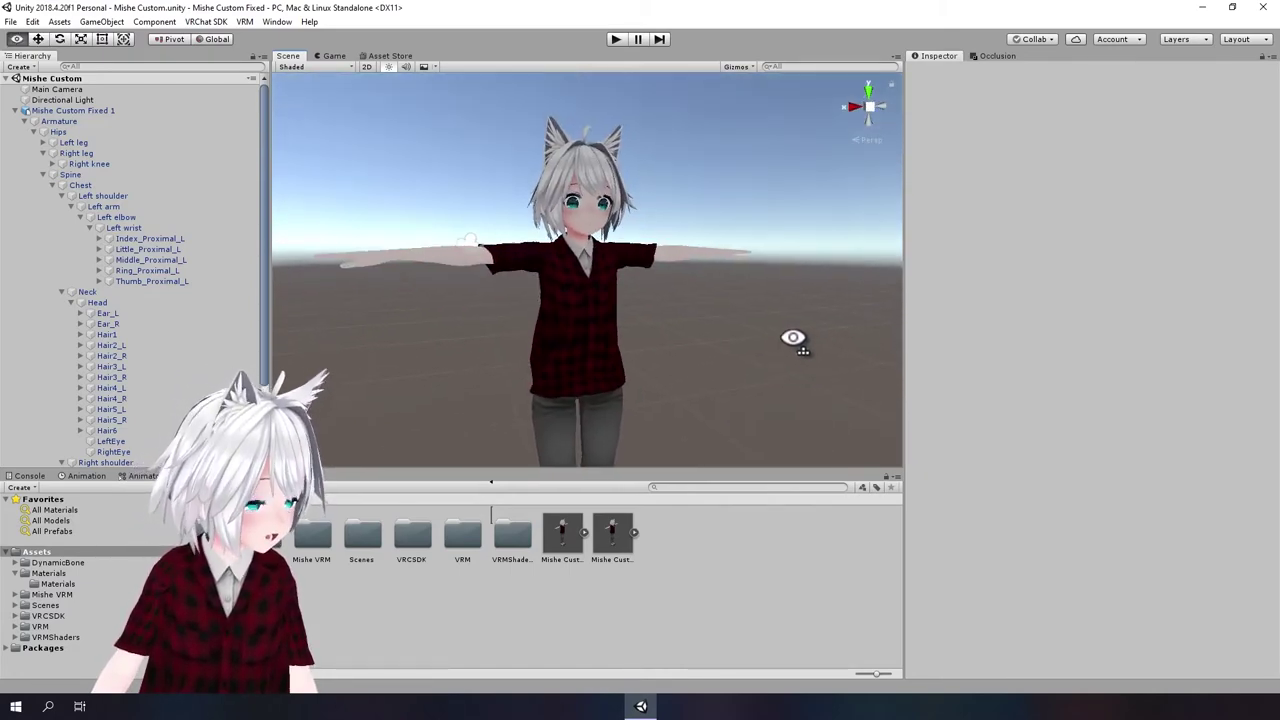
{"action": "scroll", "coordinate": [487, 292], "scroll_direction": "up", "scroll_amount": 5}
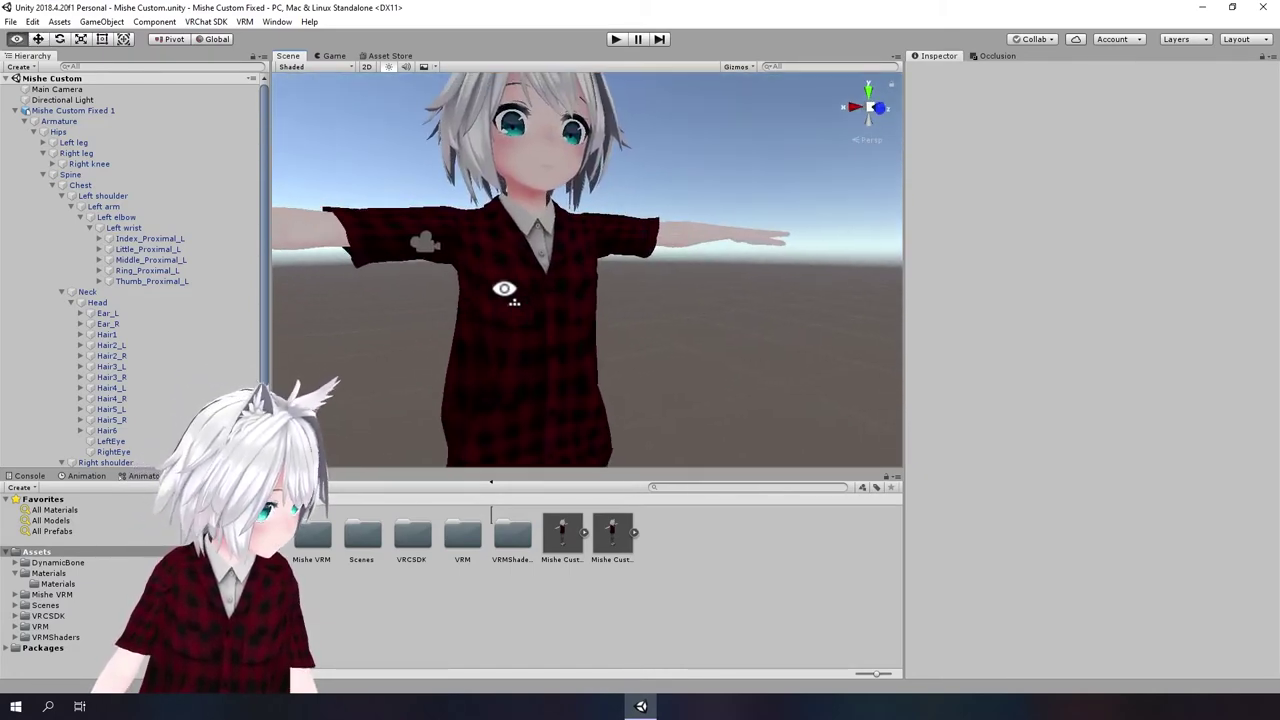
{"action": "mouse_move", "coordinate": [500, 286]}
{"action": "left_mouse_down", "text": "alt"}
{"action": "mouse_move", "coordinate": [600, 291]}
{"action": "mouse_move", "coordinate": [505, 267]}
{"action": "left_mouse_up", "text": "alt"}
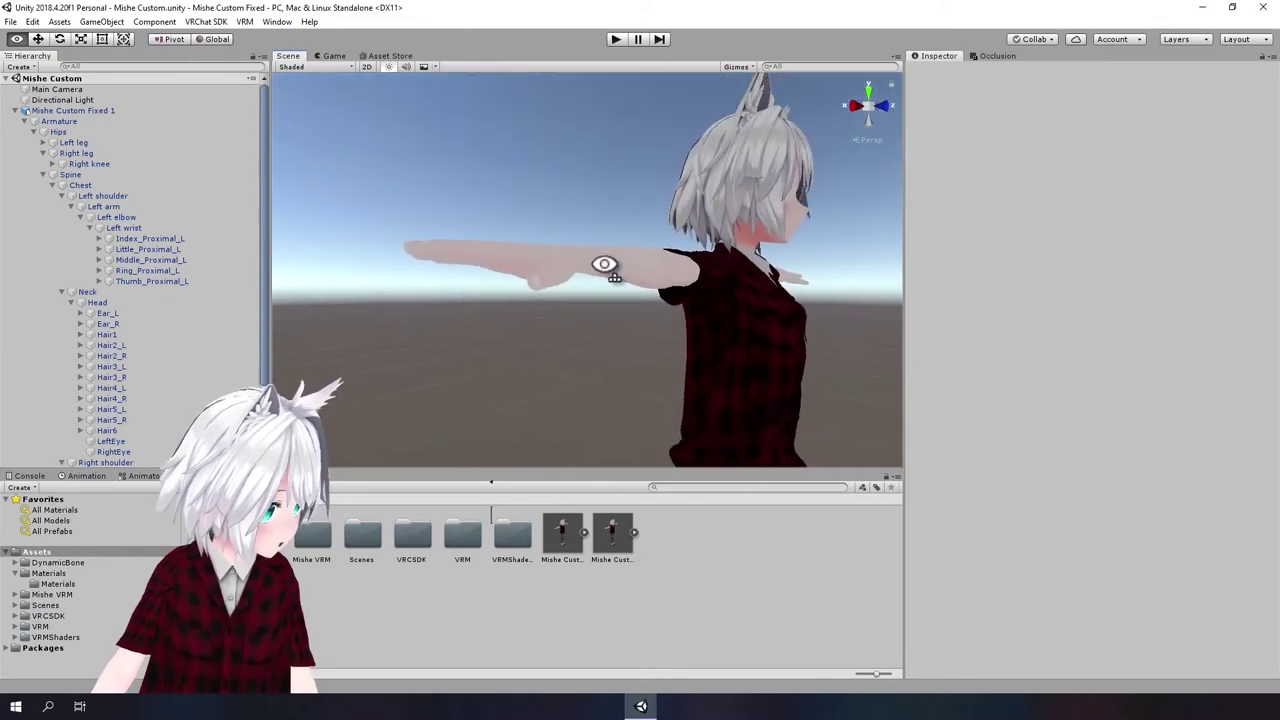
{"action": "scroll", "coordinate": [505, 267], "scroll_direction": "down", "scroll_amount": 3}
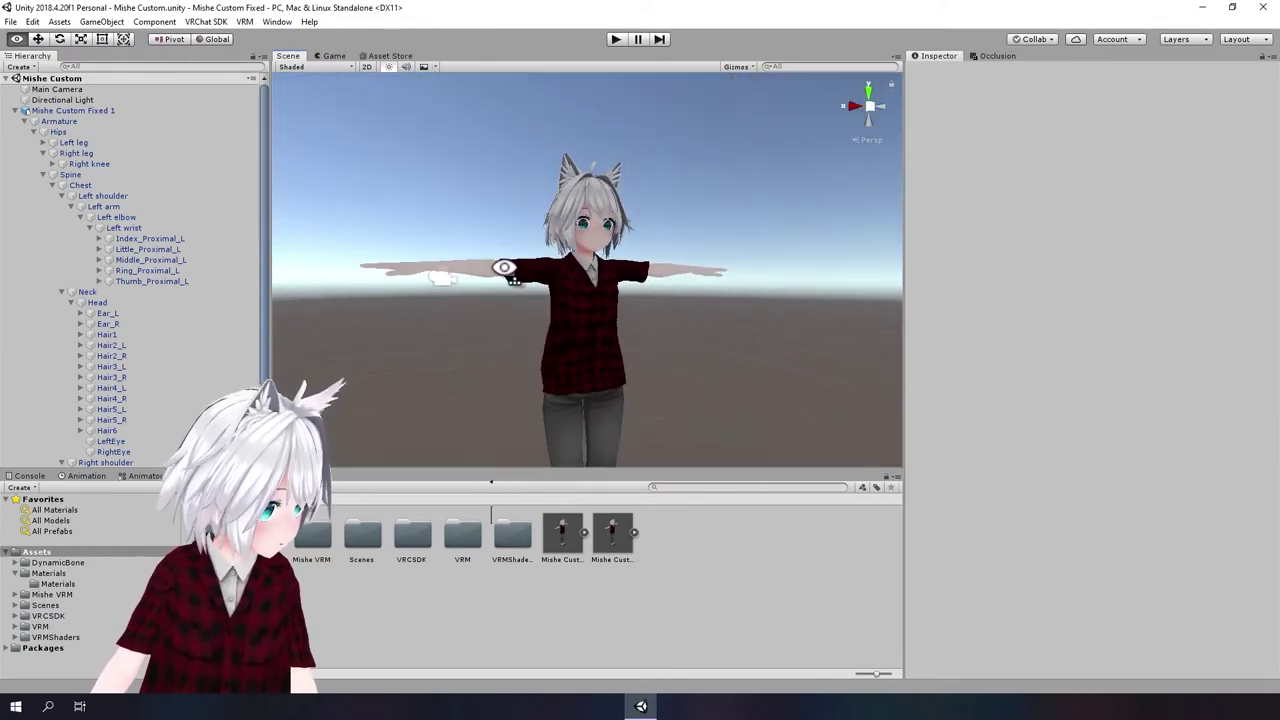
{"action": "left_click_drag", "start_coordinate": [707, 315], "coordinate": [678, 366], "text": "alt"}
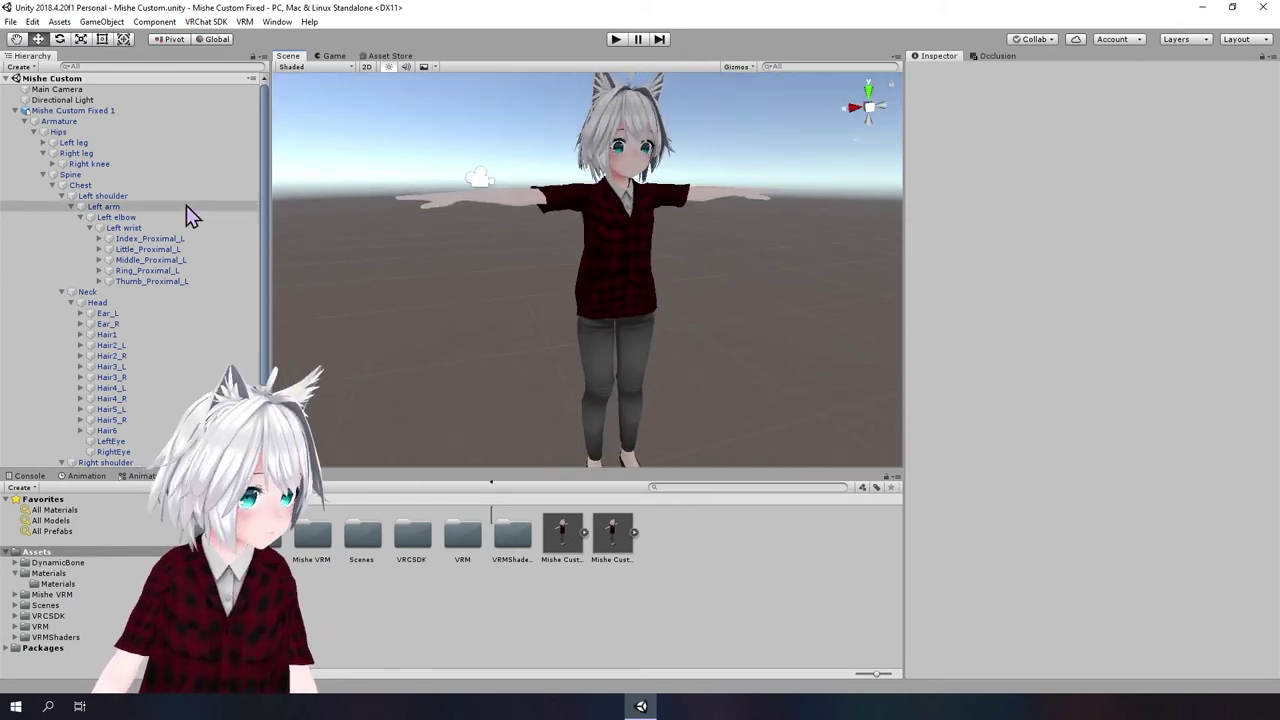
Step: Select Middle_Proximal_L, frame the left hand, and add a Dynamic Bone Collider to it
{"action": "left_click", "coordinate": [140, 259]}
{"action": "key", "text": "f"}
{"action": "mouse_move", "coordinate": [733, 274]}
{"action": "left_mouse_down", "text": "alt"}
{"action": "mouse_move", "coordinate": [457, 485]}
{"action": "mouse_move", "coordinate": [474, 462]}
{"action": "left_mouse_up", "text": "alt"}
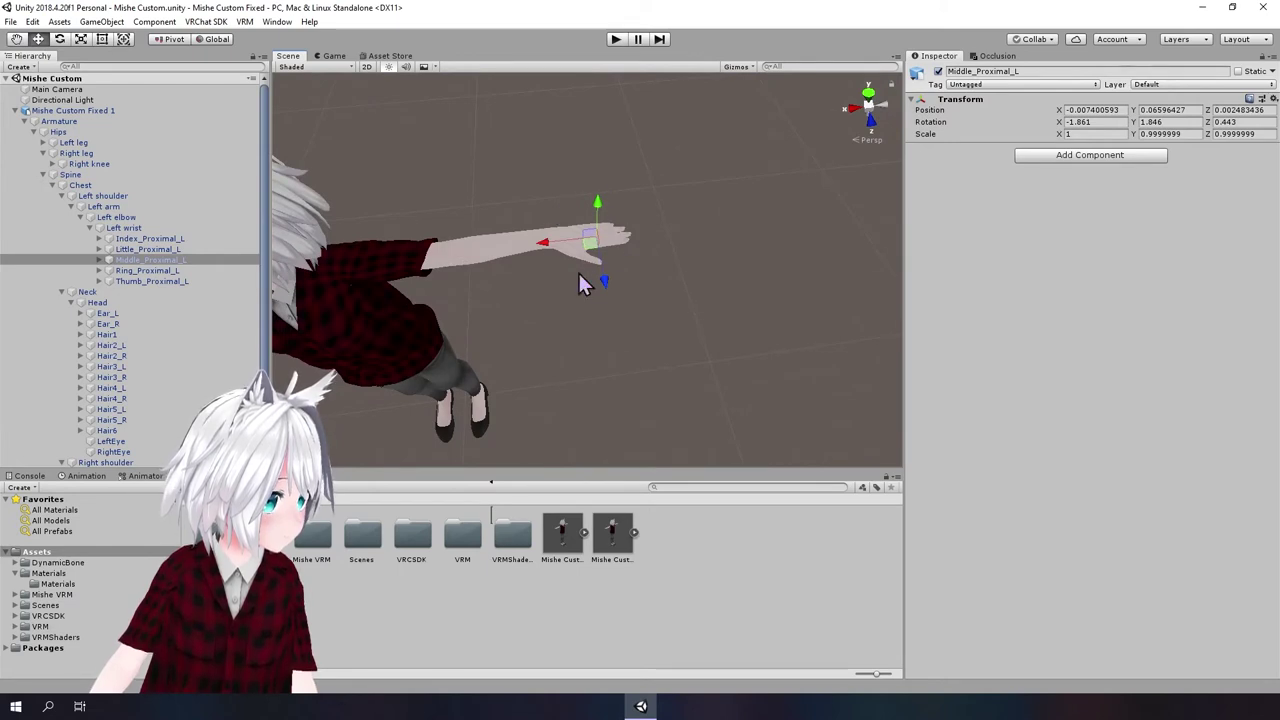
{"action": "left_click", "coordinate": [1090, 156]}
{"action": "left_click", "coordinate": [1095, 220]}
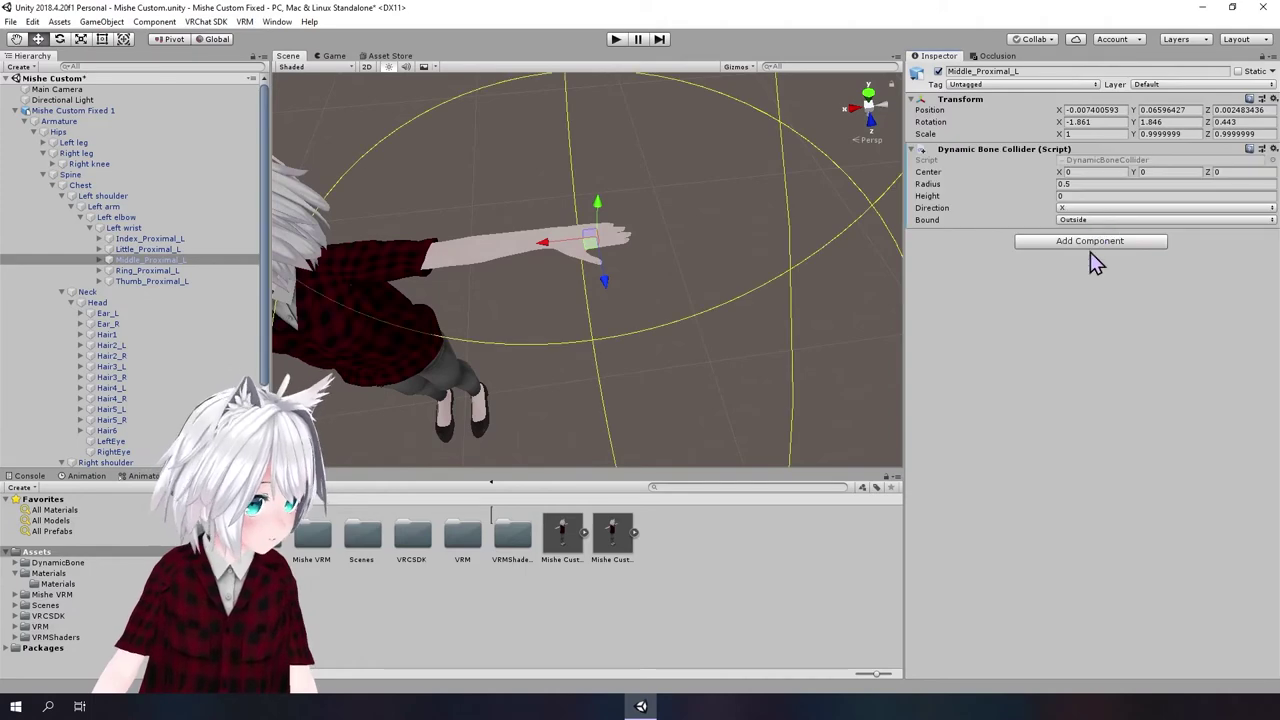
{"action": "mouse_move", "coordinate": [786, 354]}
{"action": "left_mouse_down", "text": "alt"}
{"action": "mouse_move", "coordinate": [804, 162]}
{"action": "mouse_move", "coordinate": [830, 215]}
{"action": "left_mouse_up", "text": "alt"}
Step: Set the collider's Radius to 0.05 and copy the component
{"action": "left_click", "coordinate": [1066, 184]}
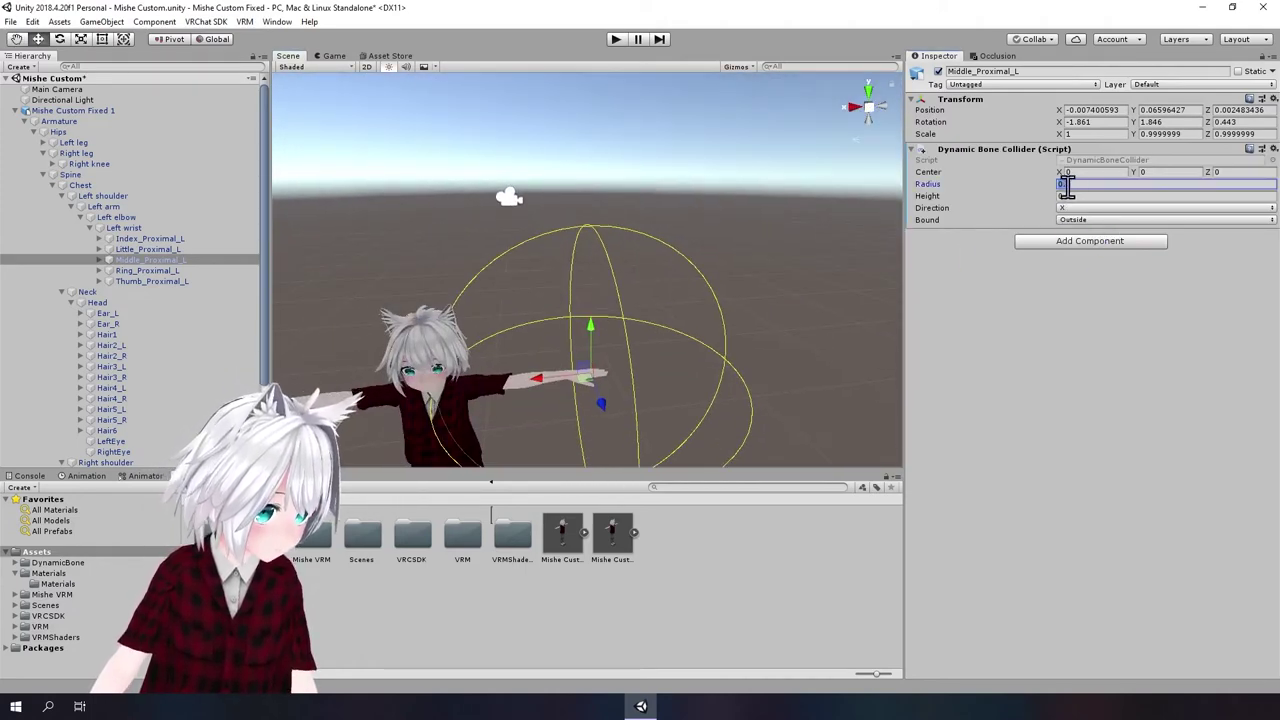
{"action": "type", "text": "0.05"}
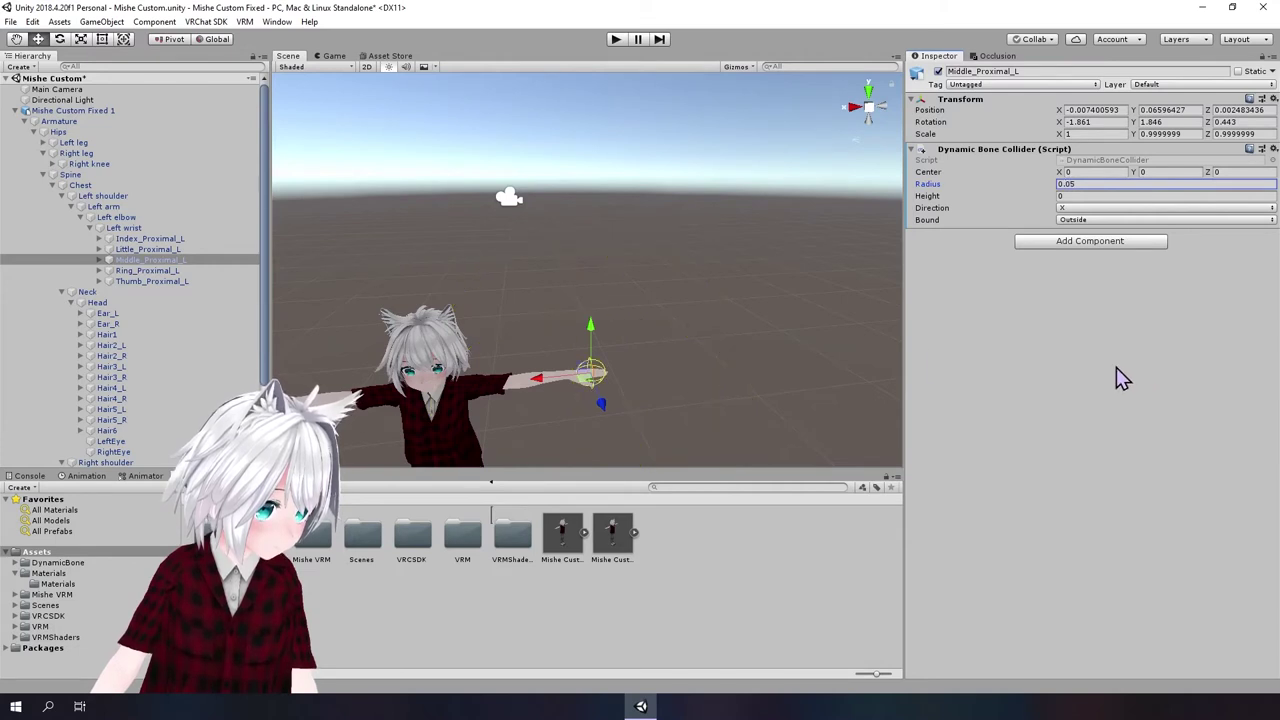
{"action": "mouse_move", "coordinate": [840, 300]}
{"action": "left_mouse_down", "text": "alt"}
{"action": "mouse_move", "coordinate": [818, 313]}
{"action": "mouse_move", "coordinate": [814, 349]}
{"action": "left_mouse_up", "text": "alt"}
{"action": "scroll", "coordinate": [814, 349], "scroll_direction": "up", "scroll_amount": 3}
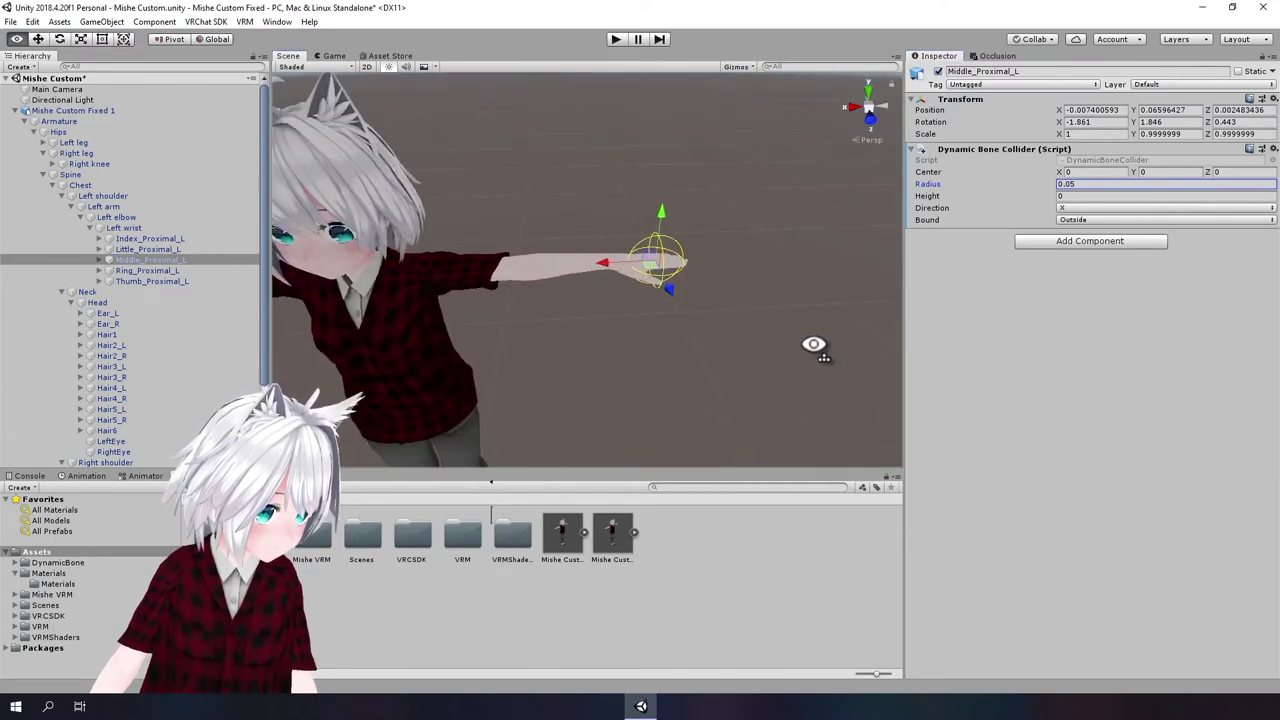
{"action": "right_click", "coordinate": [1045, 152]}
{"action": "left_click", "coordinate": [818, 338]}
Step: Add a Dynamic Bone Collider with bound Outside to the Middle_Proximal_R bone
{"action": "left_click_drag", "start_coordinate": [818, 338], "coordinate": [808, 336], "text": "alt"}
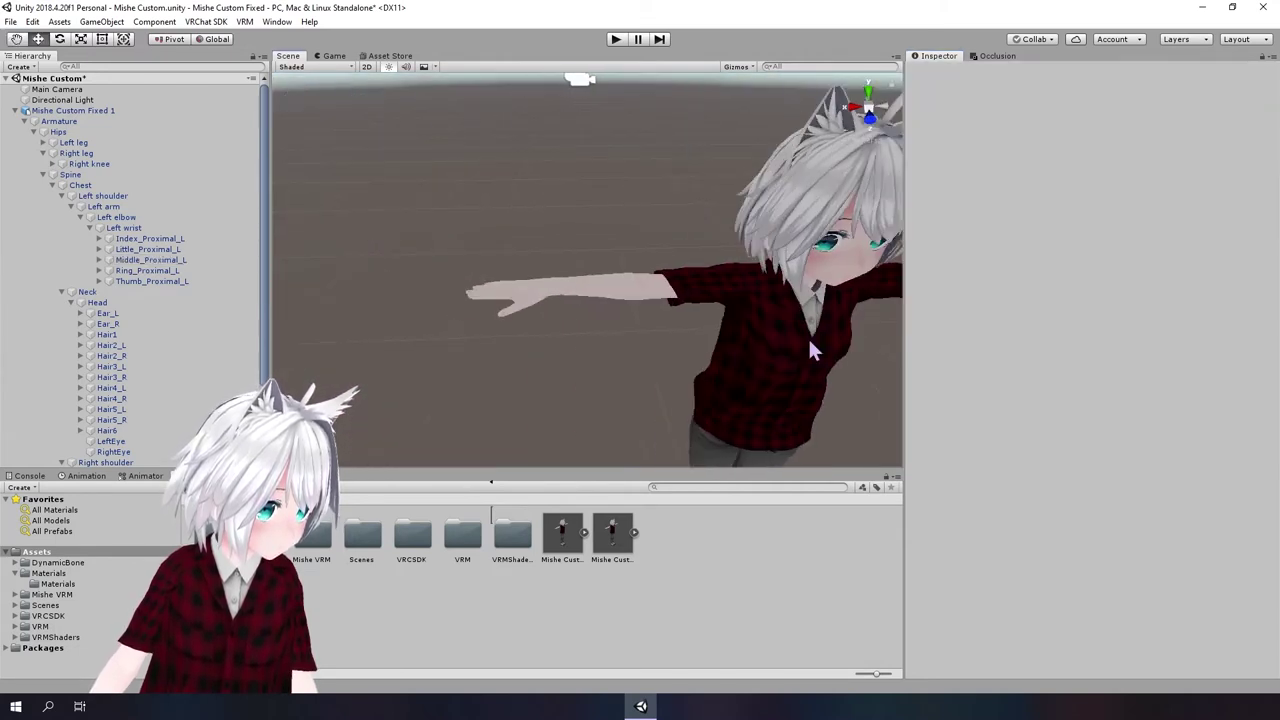
{"action": "scroll", "coordinate": [149, 366], "scroll_direction": "down", "scroll_amount": 3}
{"action": "left_click", "coordinate": [152, 431]}
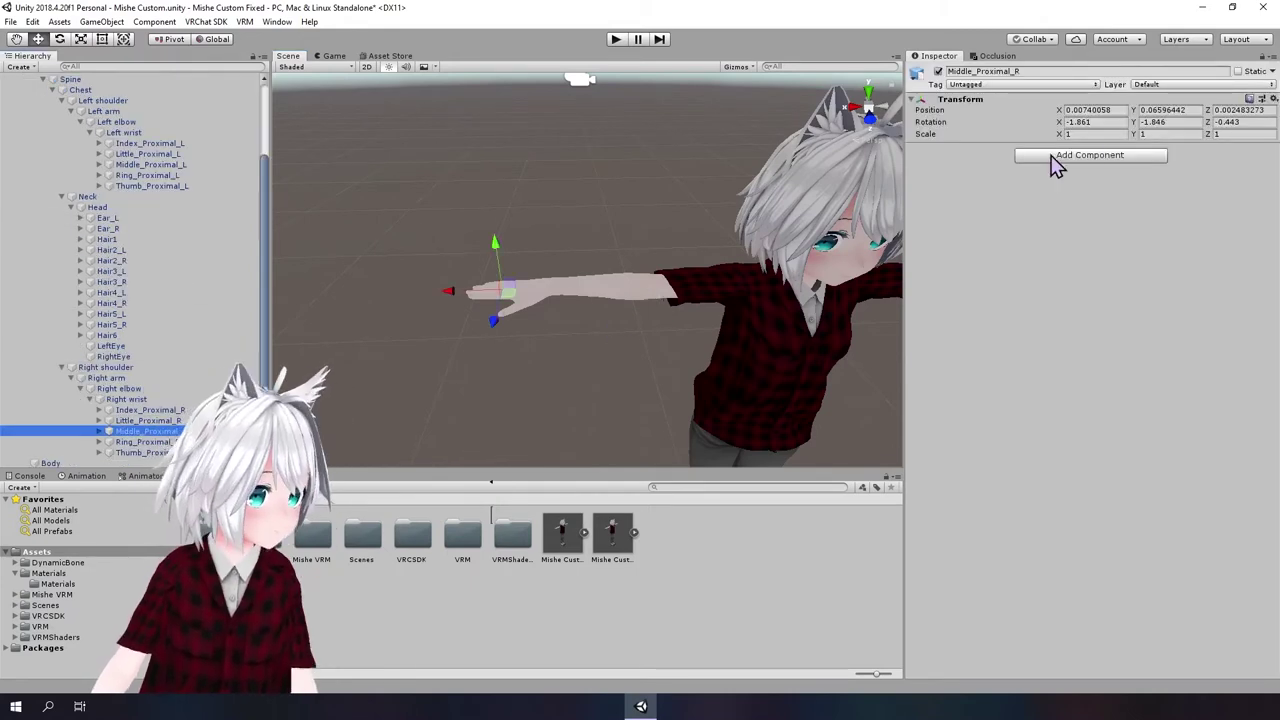
{"action": "left_click", "coordinate": [1118, 160]}
{"action": "type", "text": "dynamic"}
{"action": "left_click", "coordinate": [1094, 229]}
{"action": "left_click", "coordinate": [1087, 219]}
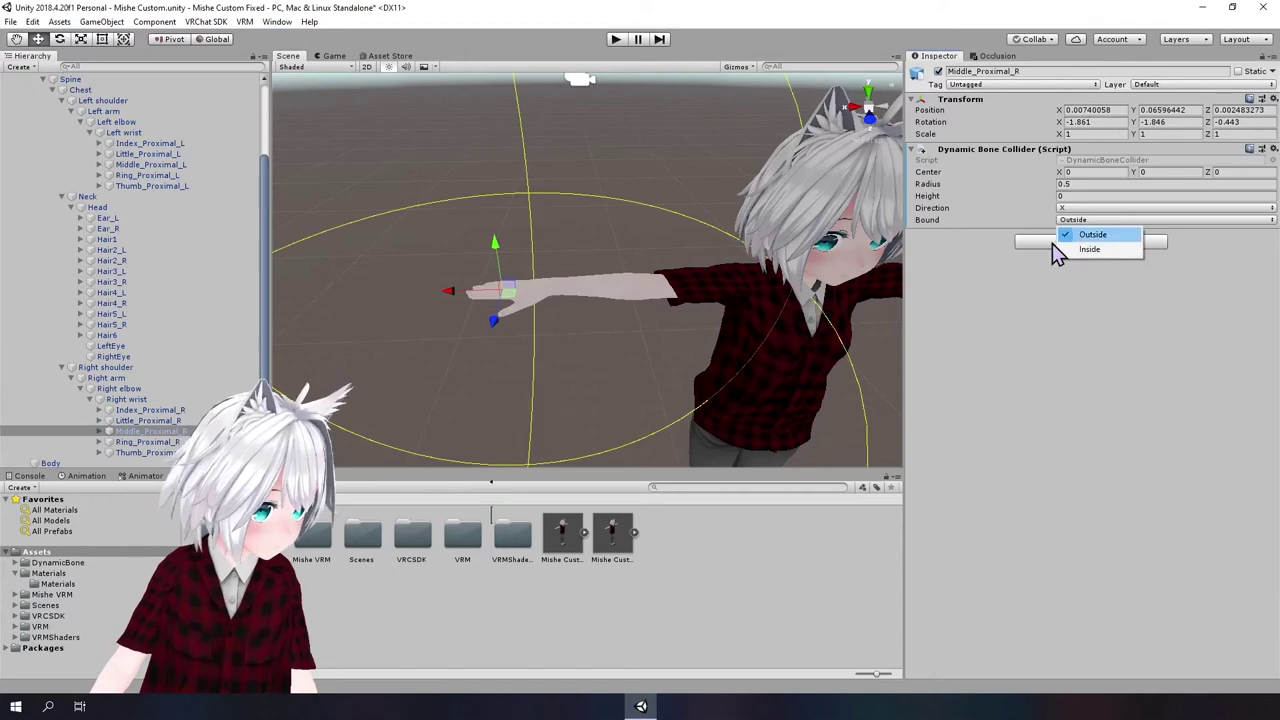
{"action": "left_click", "coordinate": [1090, 234]}
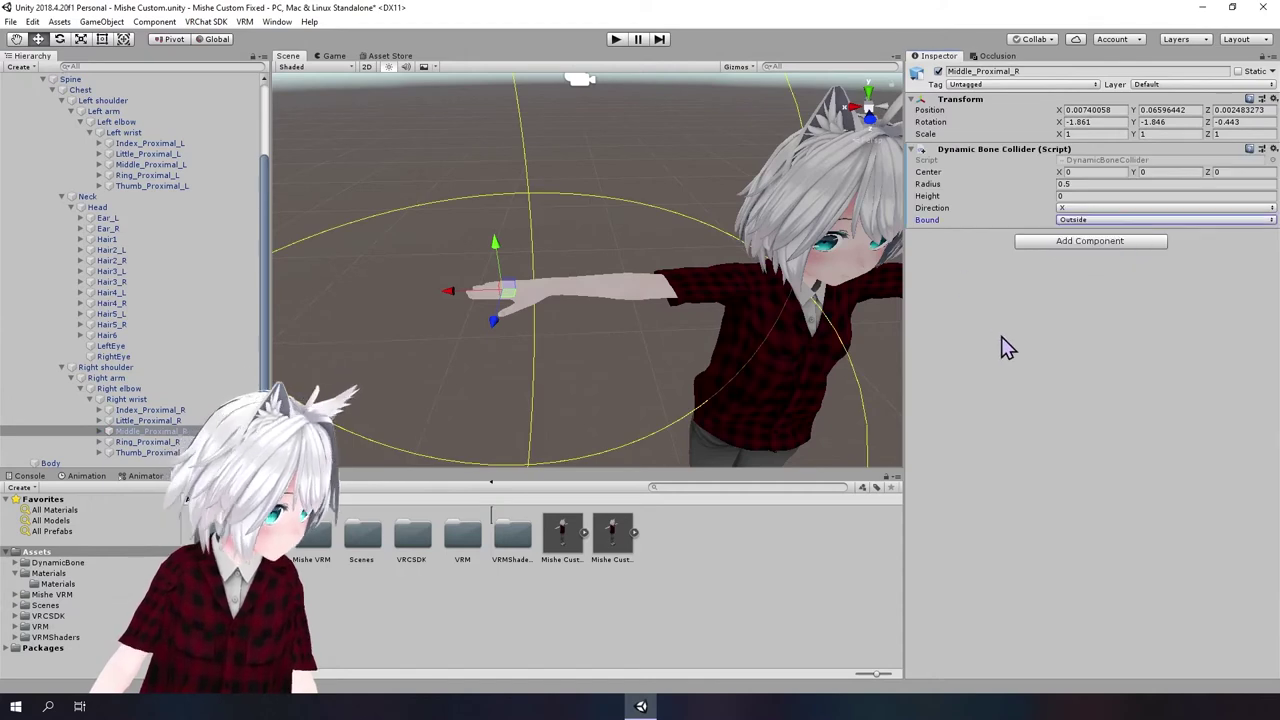
Step: Paste the copied 0.05-radius collider values onto it, then reselect the avatar
{"action": "right_click", "coordinate": [1015, 151]}
{"action": "left_click", "coordinate": [1098, 265]}
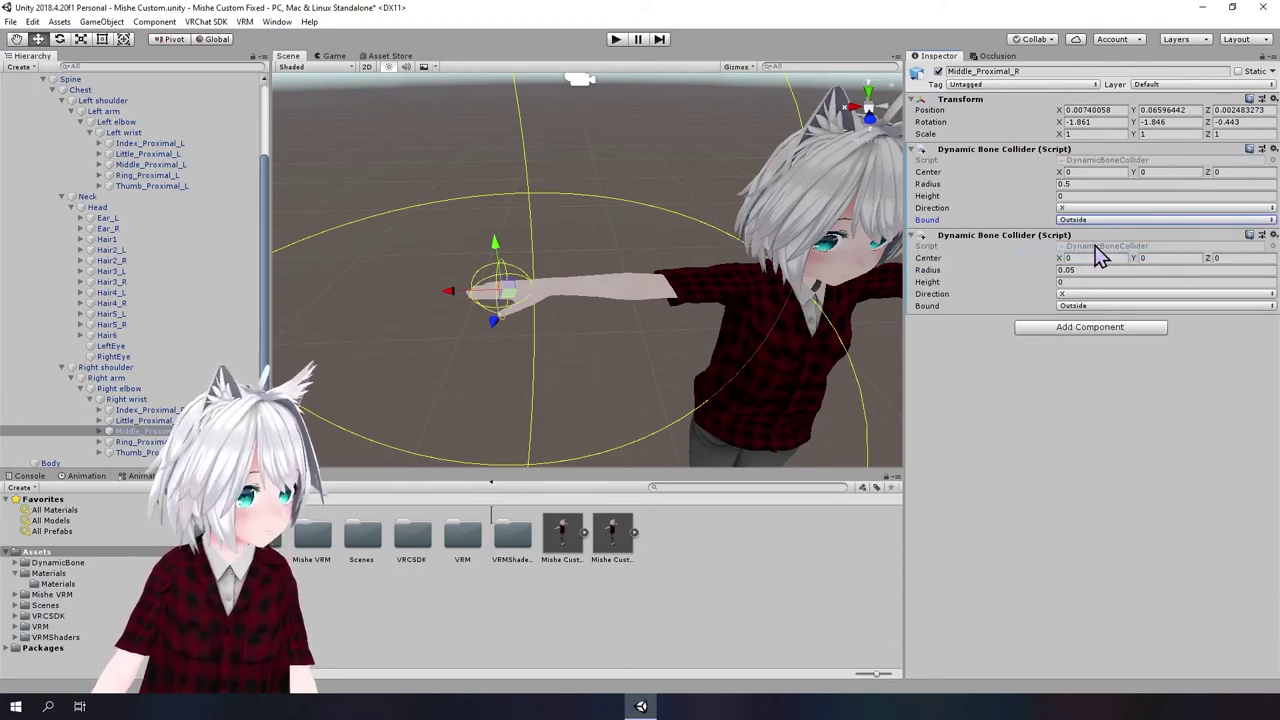
{"action": "right_click", "coordinate": [1040, 153]}
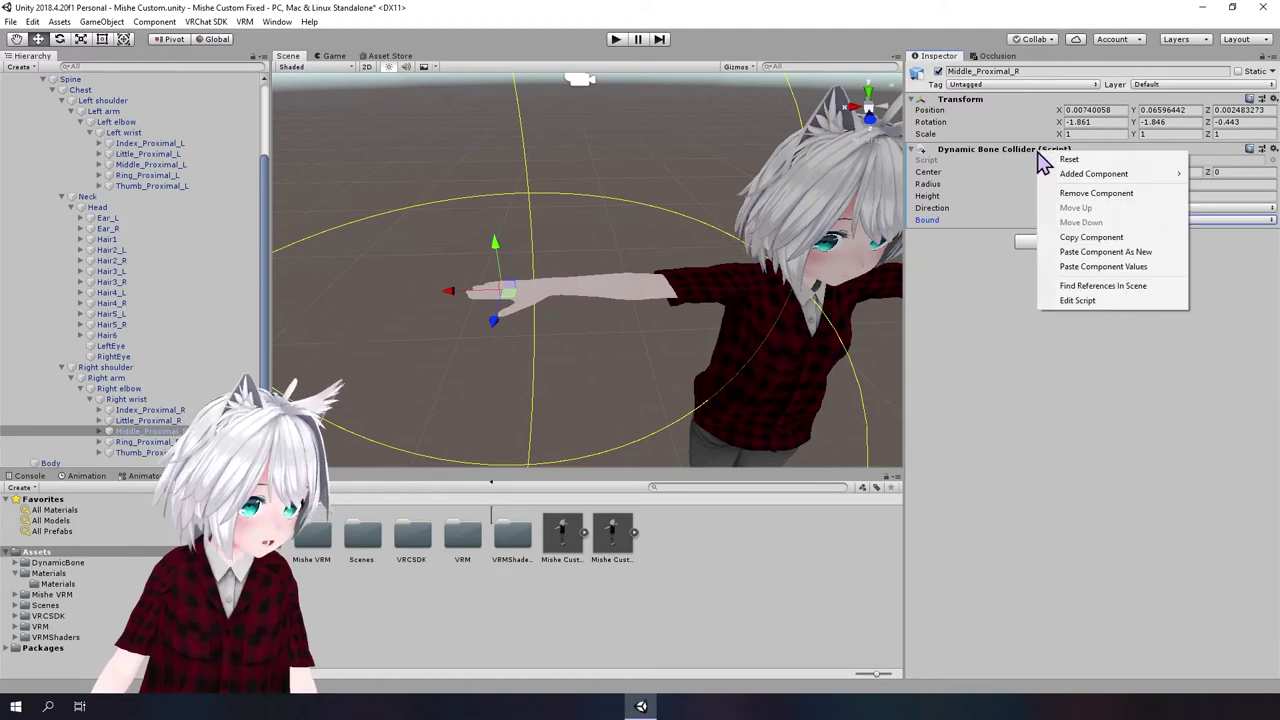
{"action": "left_click", "coordinate": [1080, 267]}
{"action": "left_click", "coordinate": [632, 164]}
{"action": "left_click_drag", "start_coordinate": [632, 164], "coordinate": [751, 207], "text": "alt"}
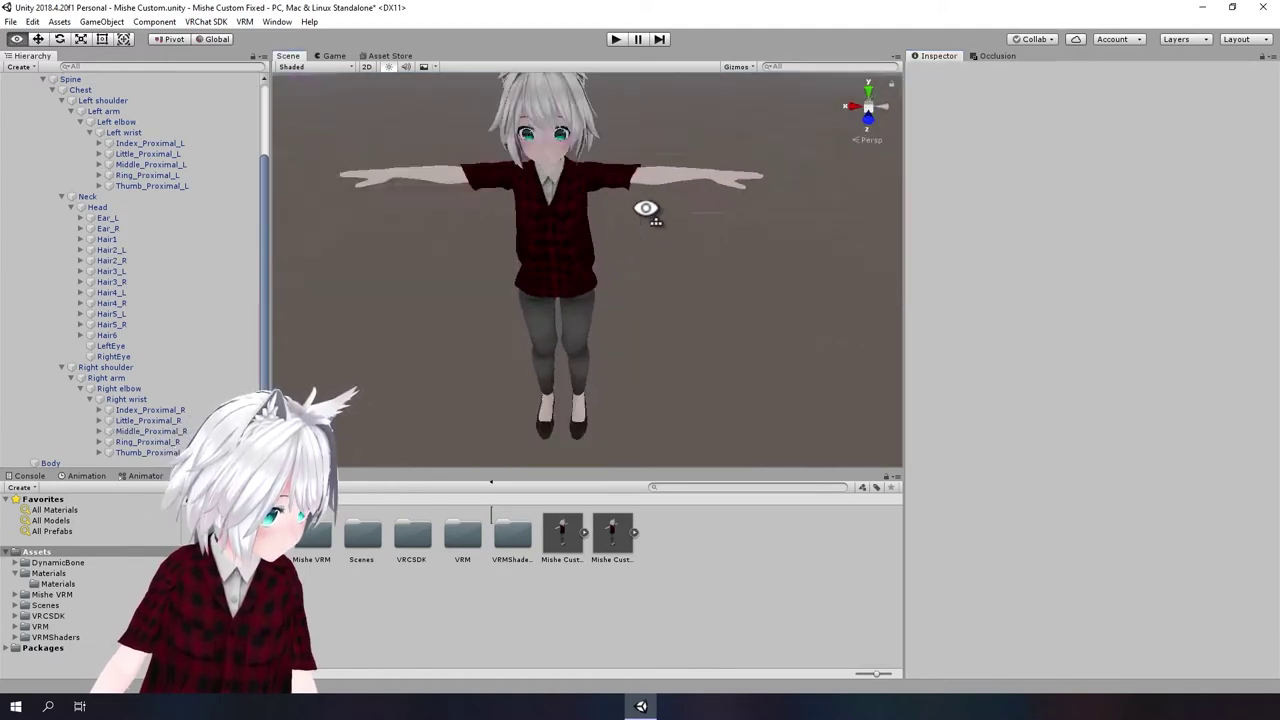
{"action": "scroll", "coordinate": [751, 207], "scroll_direction": "up", "scroll_amount": 3}
{"action": "left_click", "coordinate": [705, 218]}
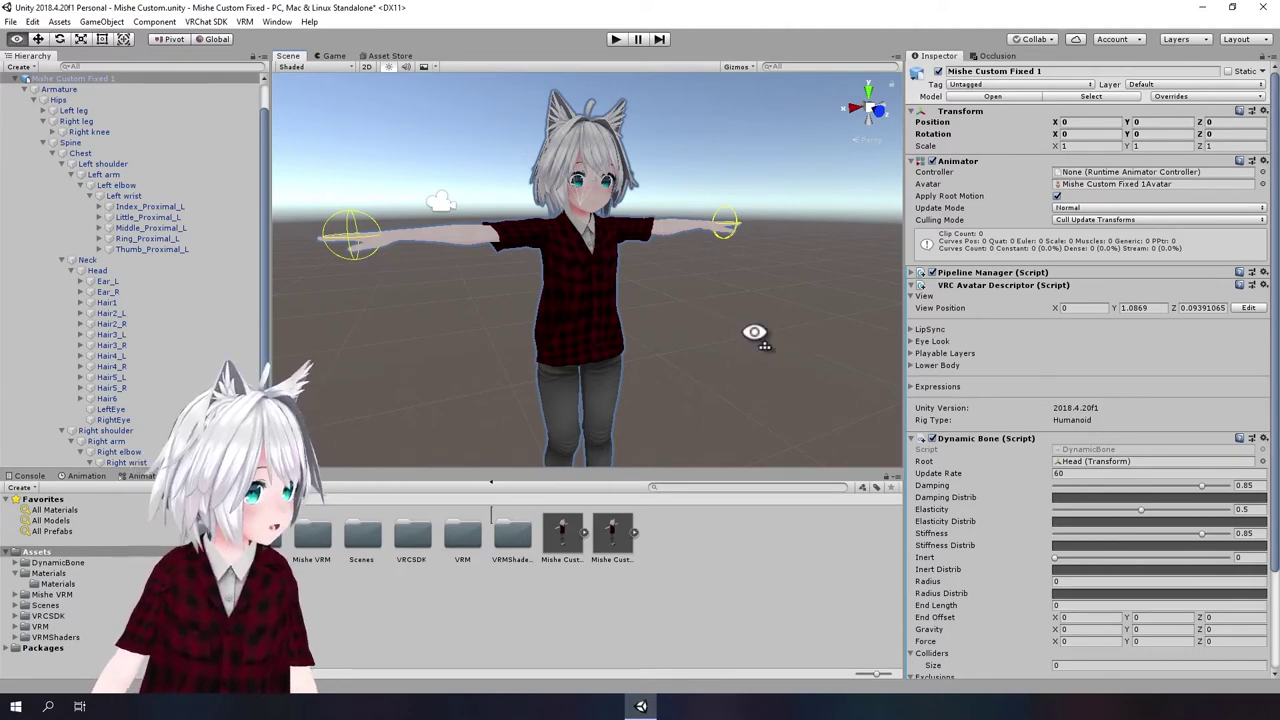
Step: Create a Cube and move it to the avatar's right side
{"action": "left_click_drag", "start_coordinate": [754, 337], "coordinate": [758, 293], "text": "alt"}
{"action": "scroll", "coordinate": [752, 318], "scroll_direction": "down", "scroll_amount": 5}
{"action": "scroll", "coordinate": [758, 300], "scroll_direction": "down", "scroll_amount": 5}
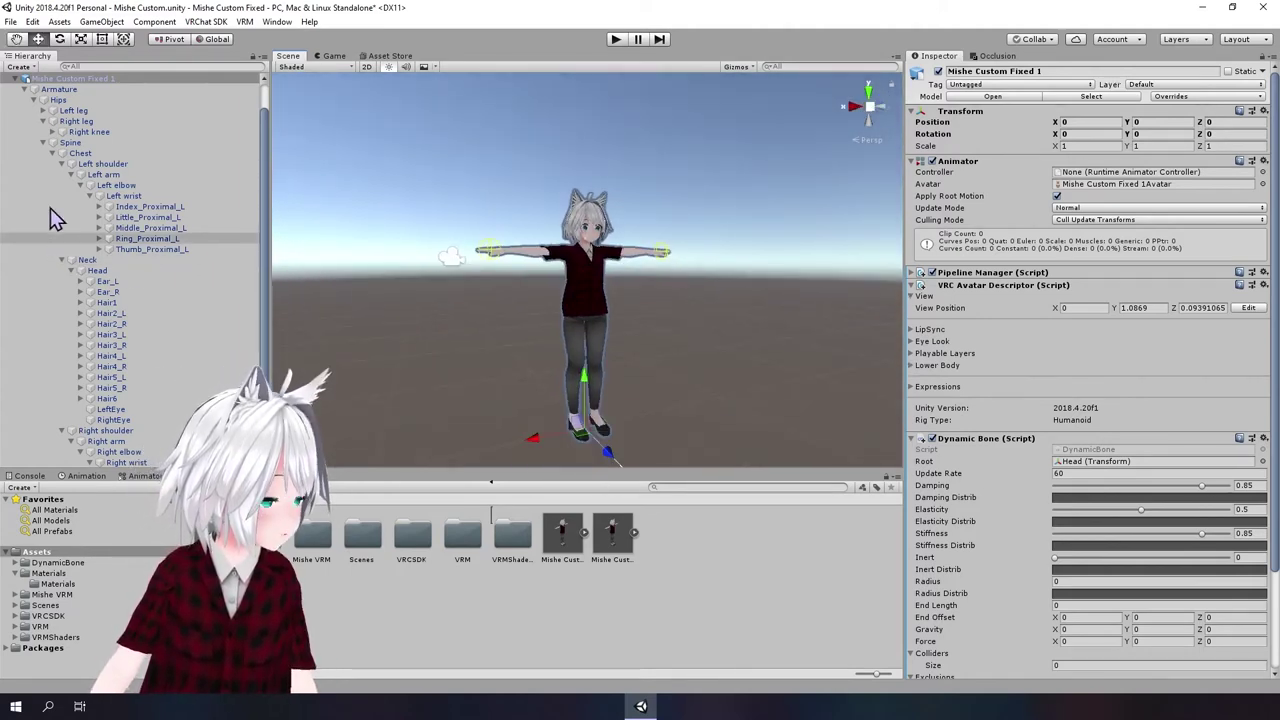
{"action": "left_click", "coordinate": [14, 79]}
{"action": "right_click", "coordinate": [197, 272]}
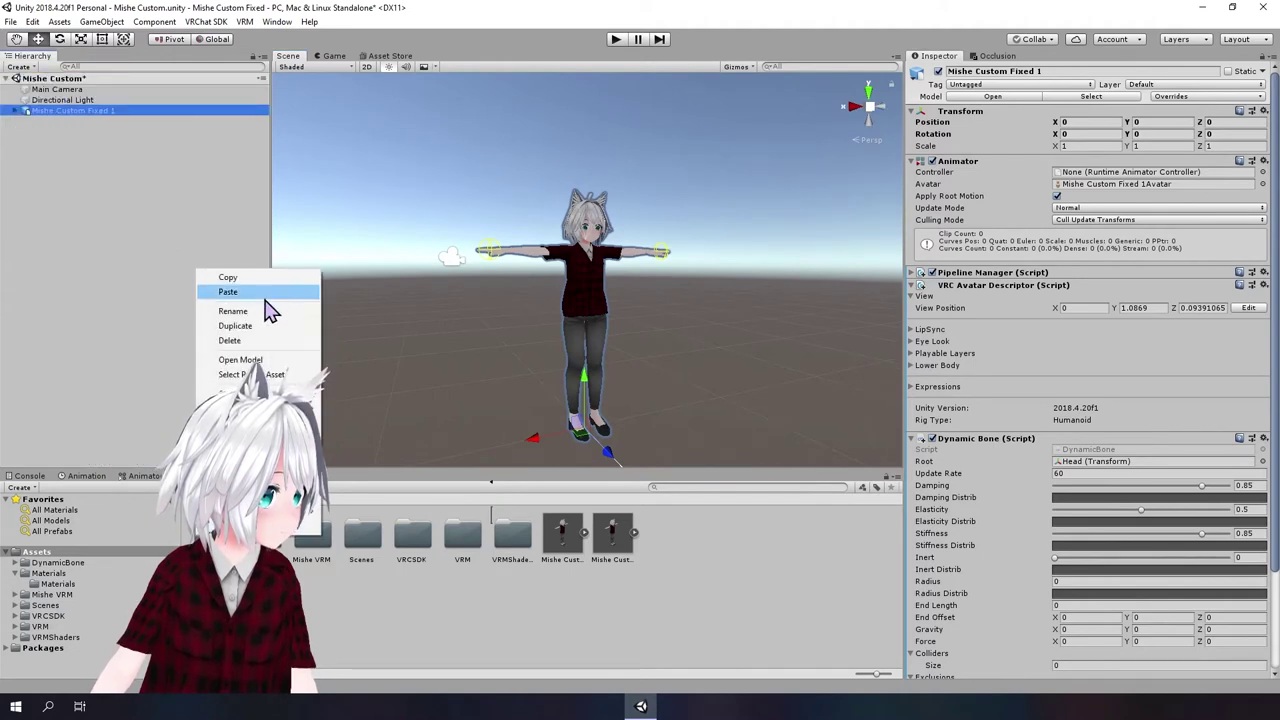
{"action": "mouse_move", "coordinate": [300, 407]}
{"action": "left_click", "coordinate": [346, 410]}
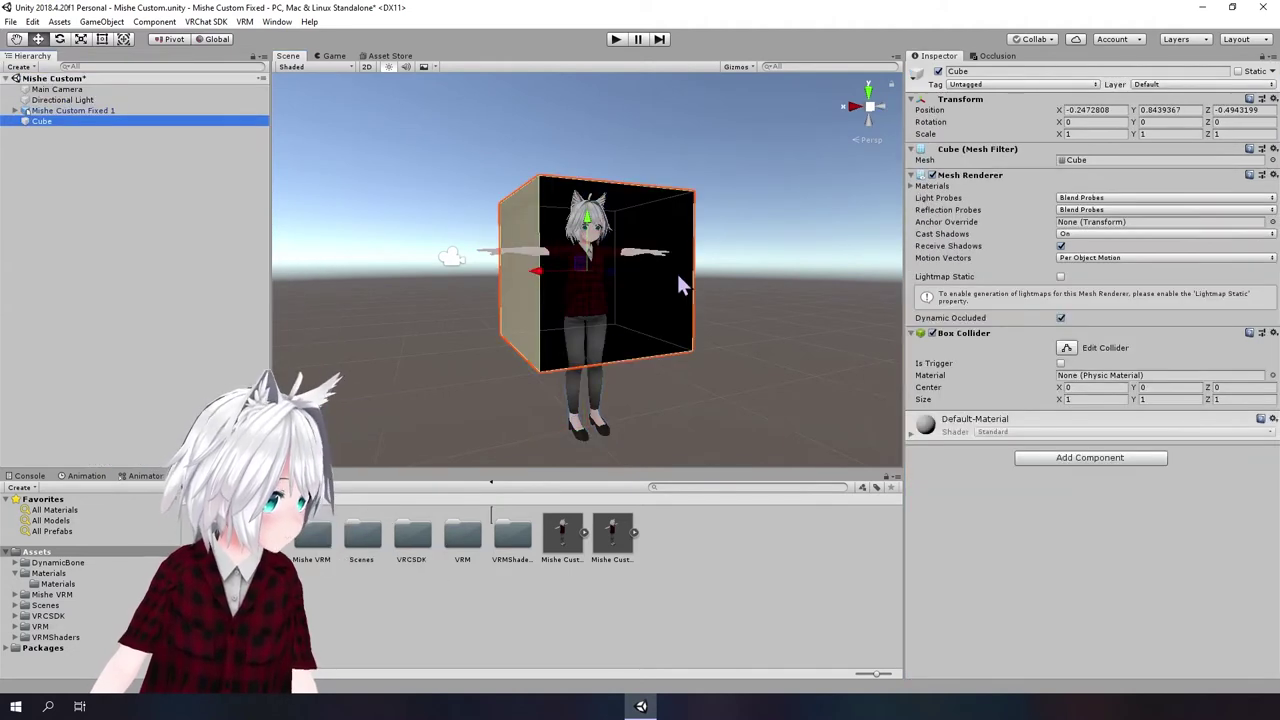
{"action": "mouse_move", "coordinate": [574, 288]}
{"action": "left_mouse_down"}
{"action": "mouse_move", "coordinate": [652, 260]}
{"action": "mouse_move", "coordinate": [760, 280]}
{"action": "left_mouse_up"}
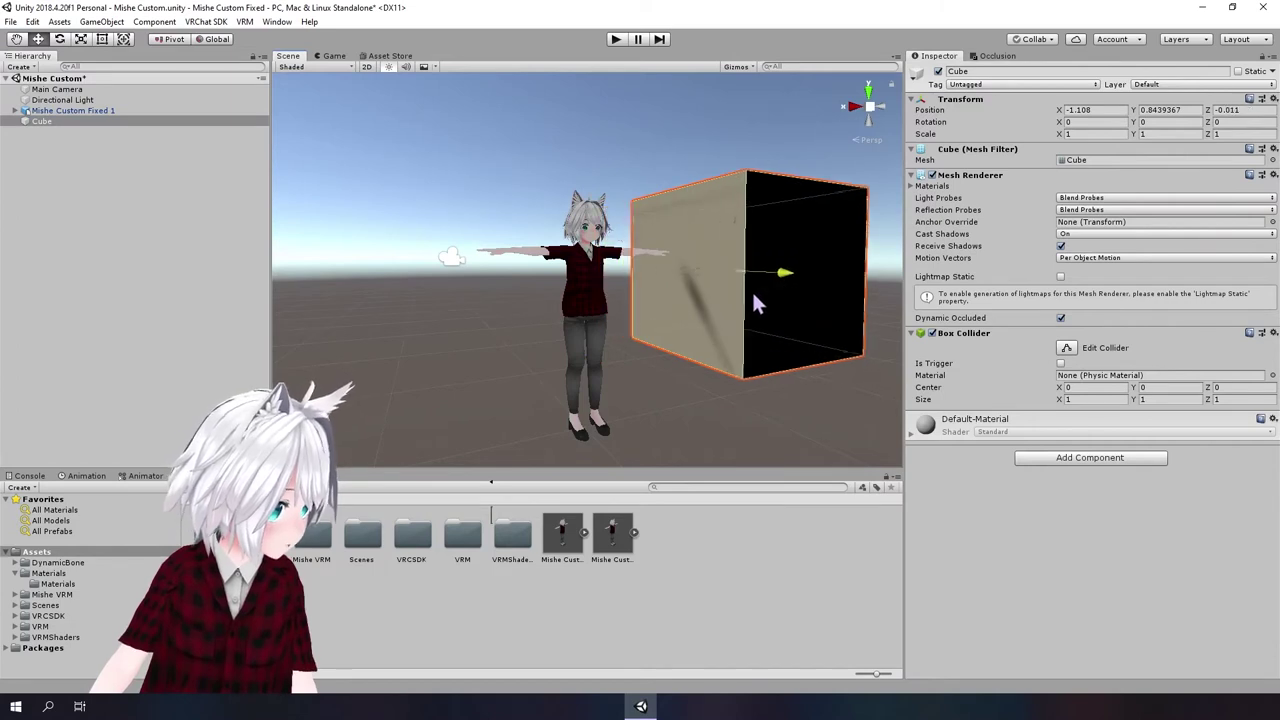
Step: Set the cube's Scale X and Y to 0.2 to make a long thin bar
{"action": "left_click", "coordinate": [1099, 133]}
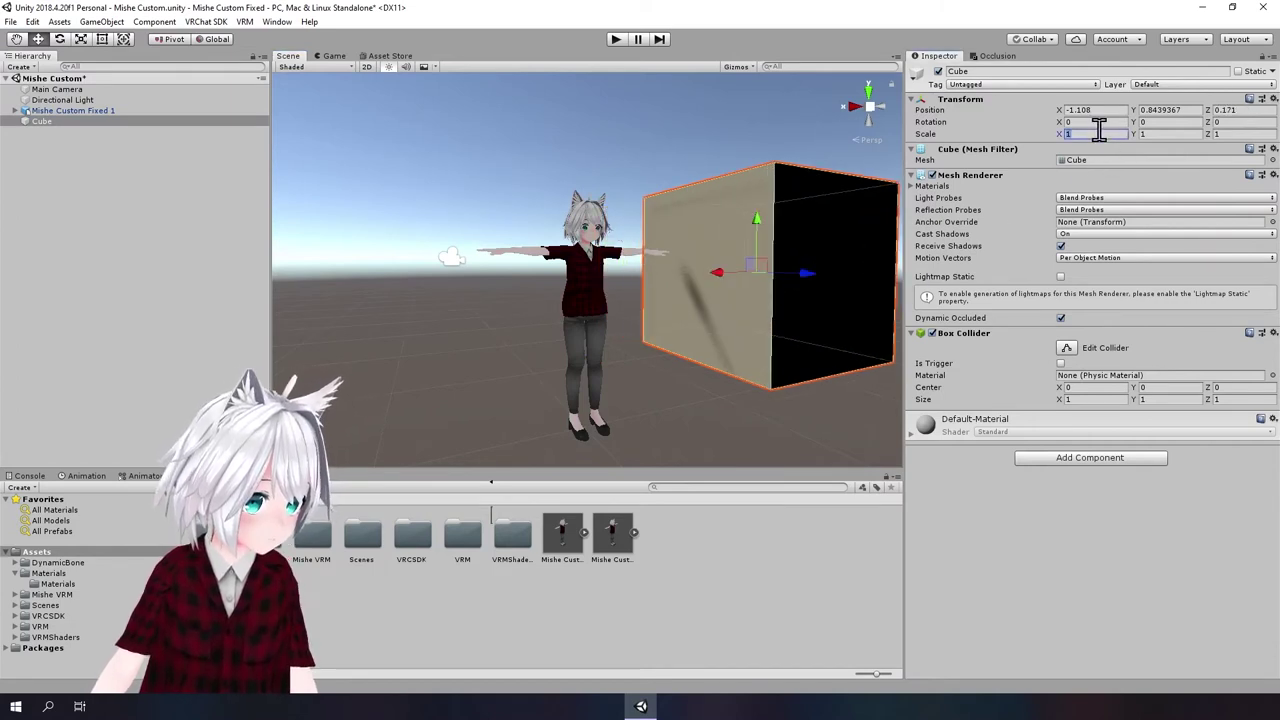
{"action": "type", "text": "0.2"}
{"action": "left_click", "coordinate": [1166, 133]}
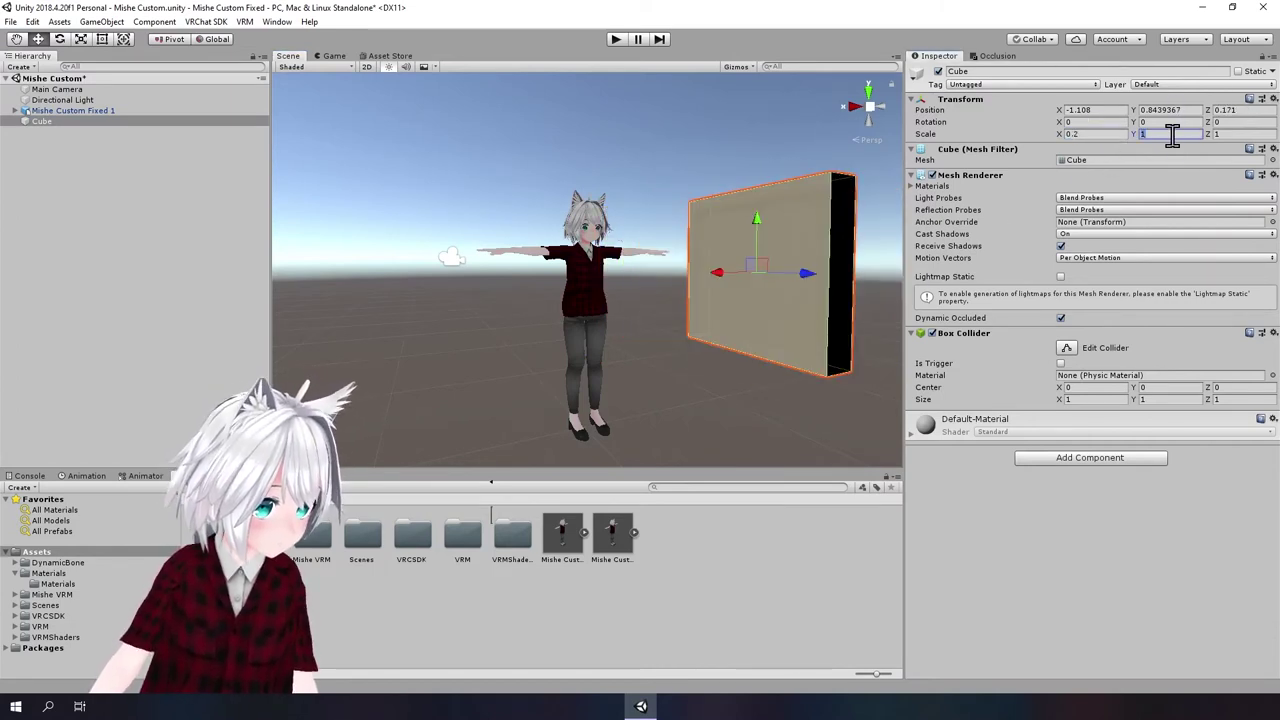
{"action": "type", "text": "0.2"}
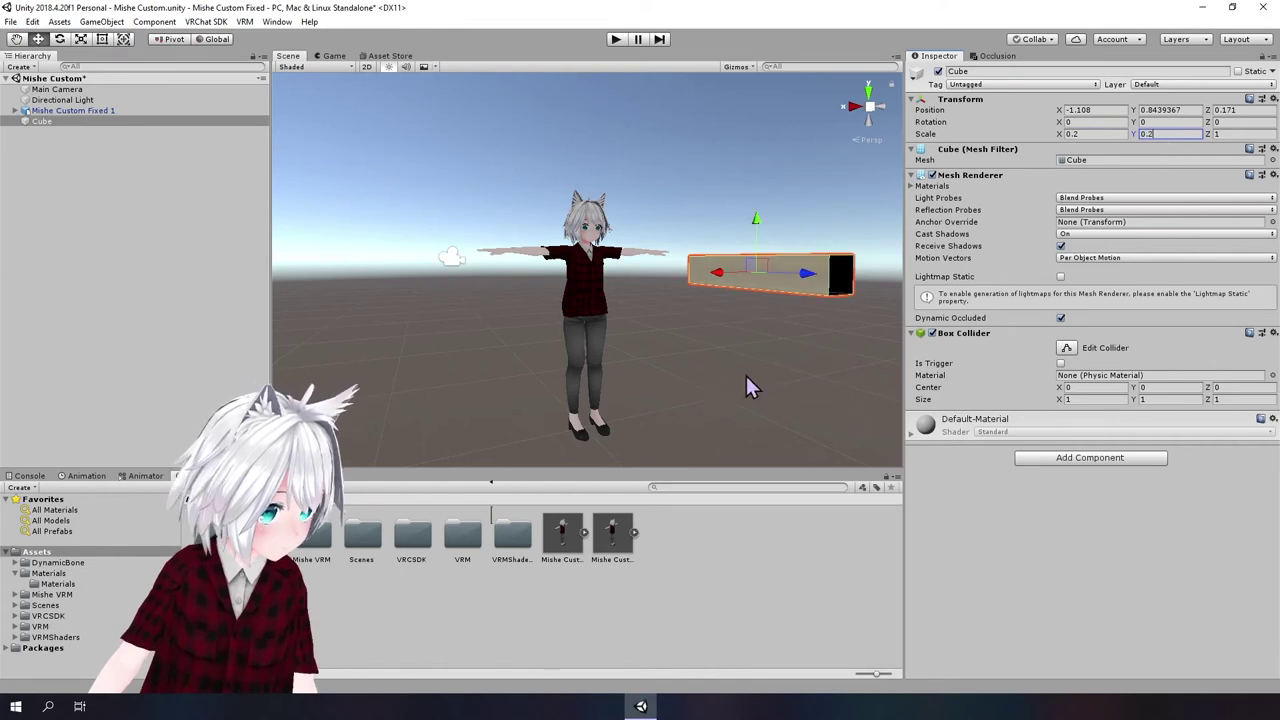
{"action": "mouse_move", "coordinate": [745, 373]}
{"action": "left_mouse_down", "text": "alt"}
{"action": "mouse_move", "coordinate": [757, 357]}
{"action": "mouse_move", "coordinate": [746, 372]}
{"action": "mouse_move", "coordinate": [784, 422]}
{"action": "left_mouse_up", "text": "alt"}
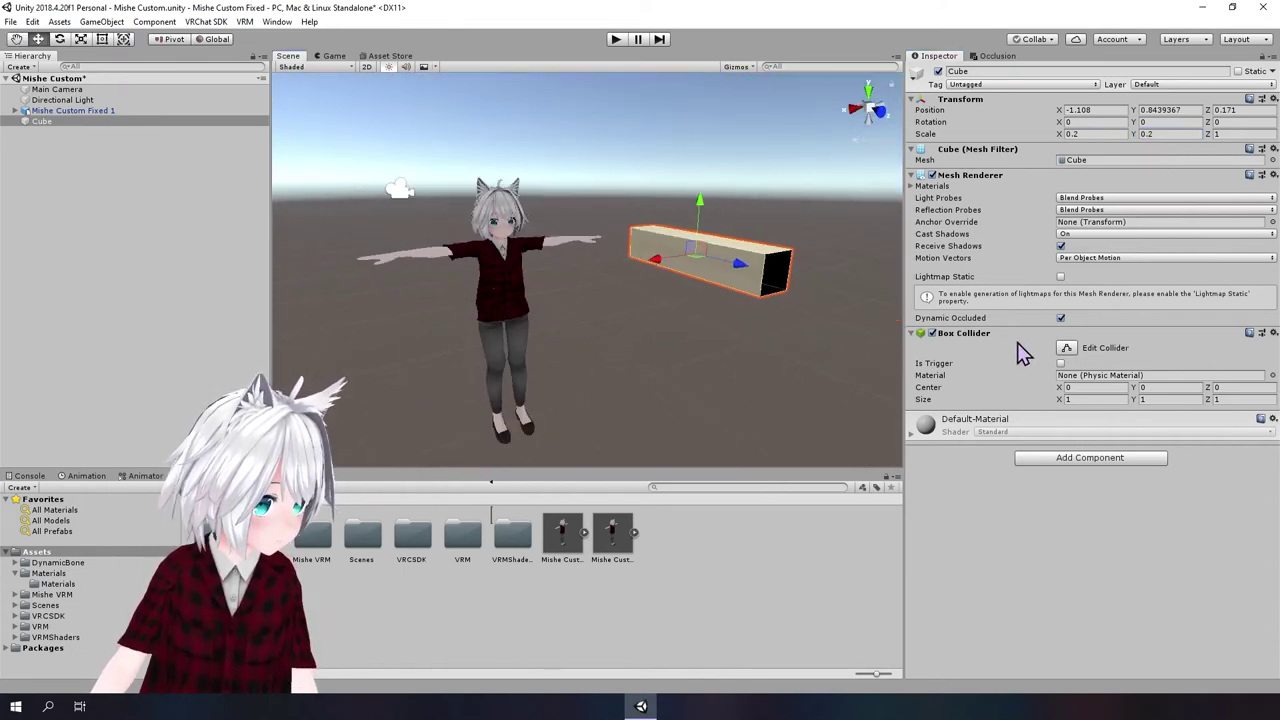
Step: Replace the cube's Box Collider with a Dynamic Bone Collider, then reselect the avatar
{"action": "right_click", "coordinate": [998, 336]}
{"action": "left_click", "coordinate": [1048, 357]}
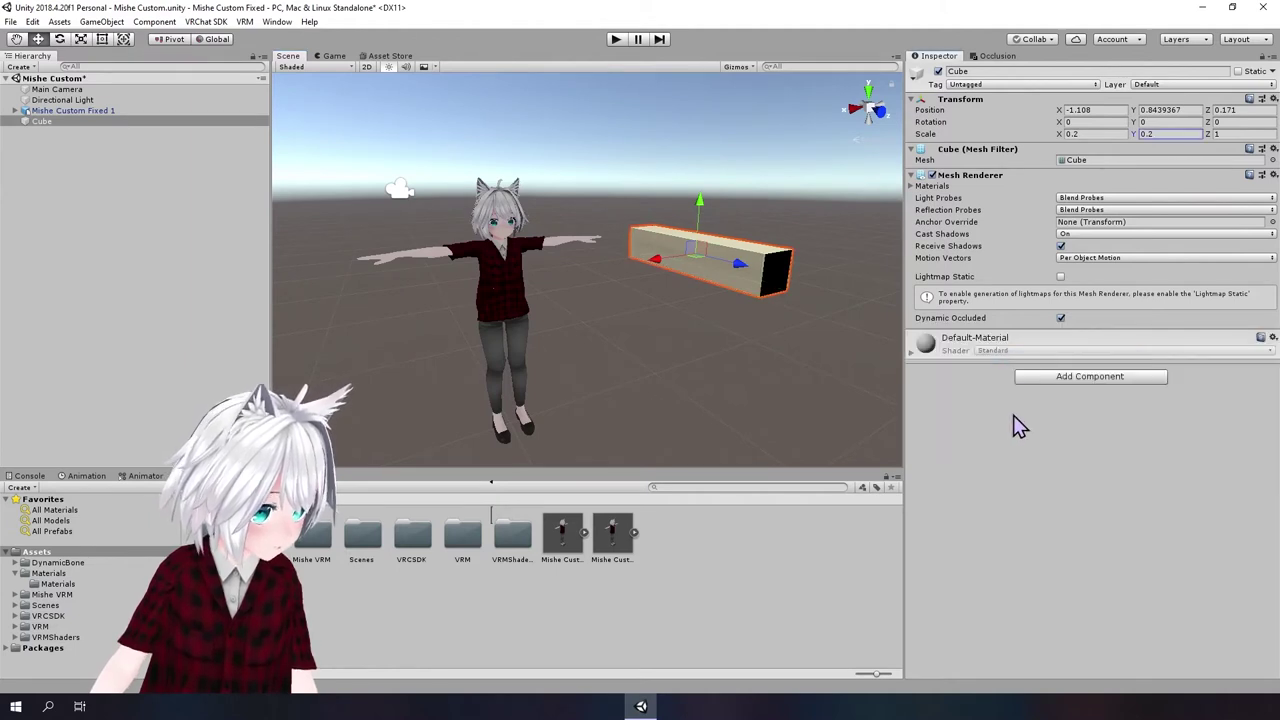
{"action": "left_click", "coordinate": [1063, 378]}
{"action": "left_click", "coordinate": [1090, 443]}
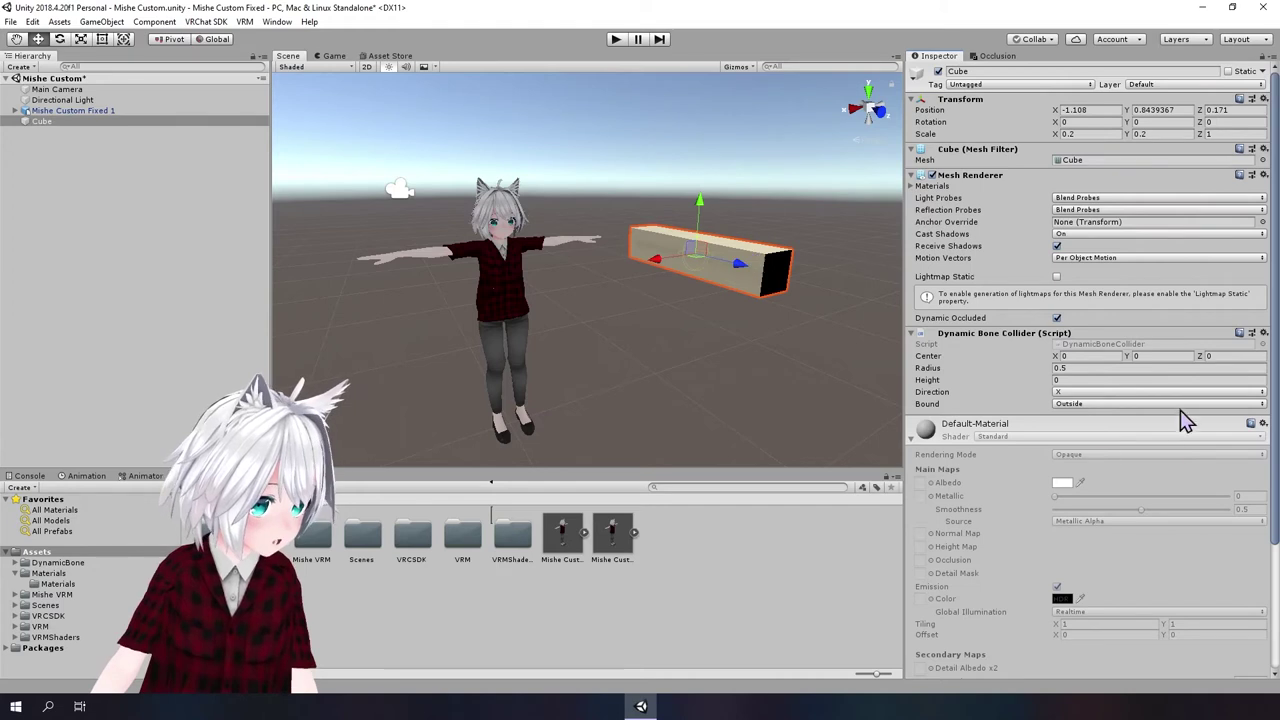
{"action": "left_click", "coordinate": [979, 430]}
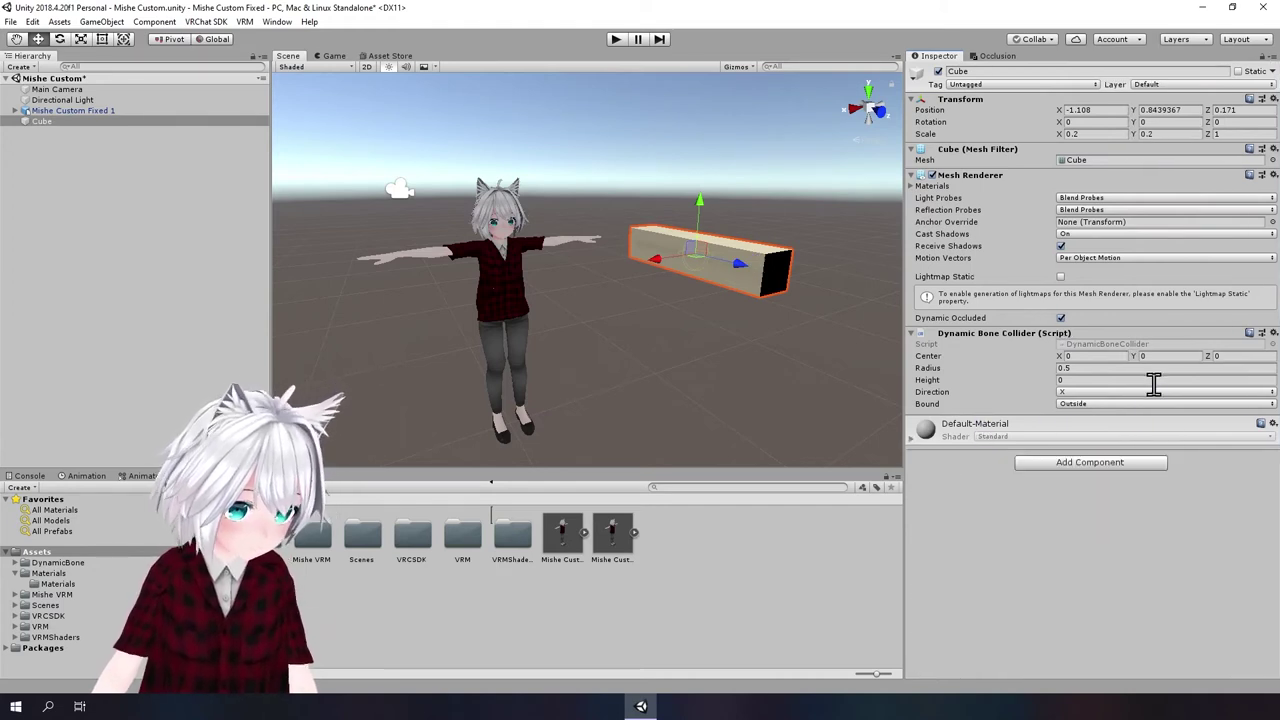
{"action": "left_click", "coordinate": [1083, 368]}
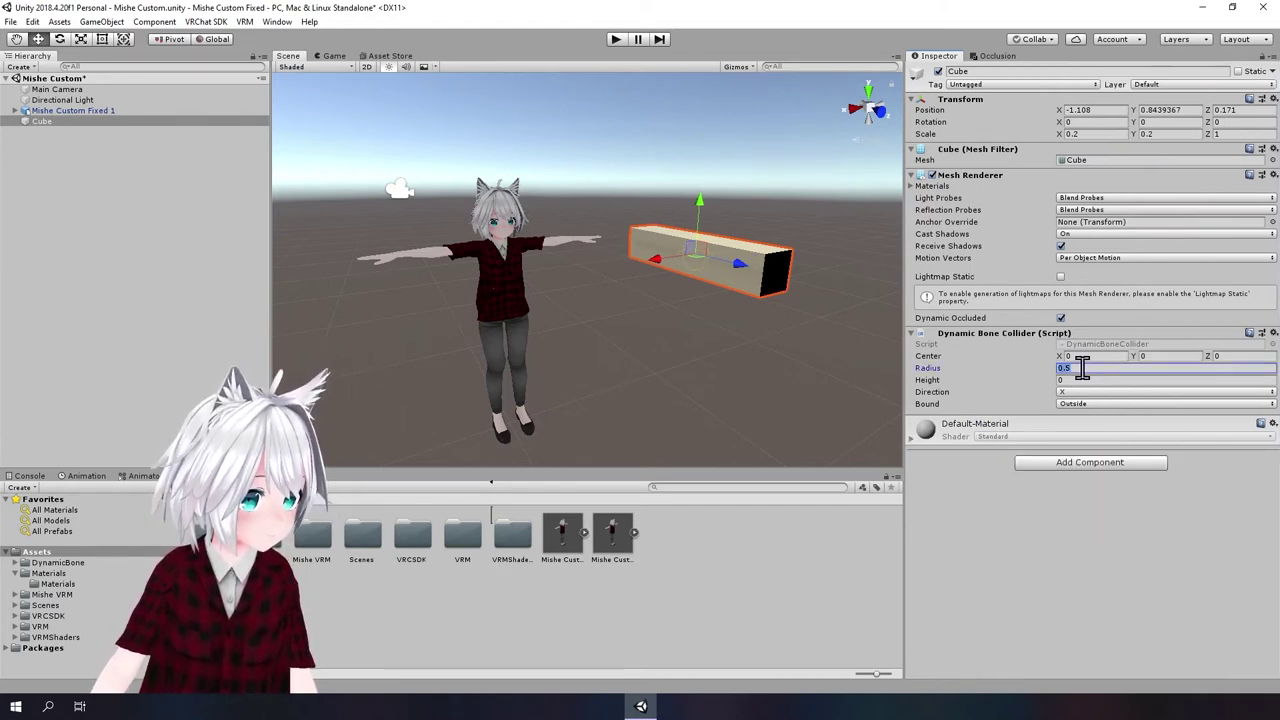
{"action": "type", "text": "1"}
{"action": "left_click", "coordinate": [725, 362]}
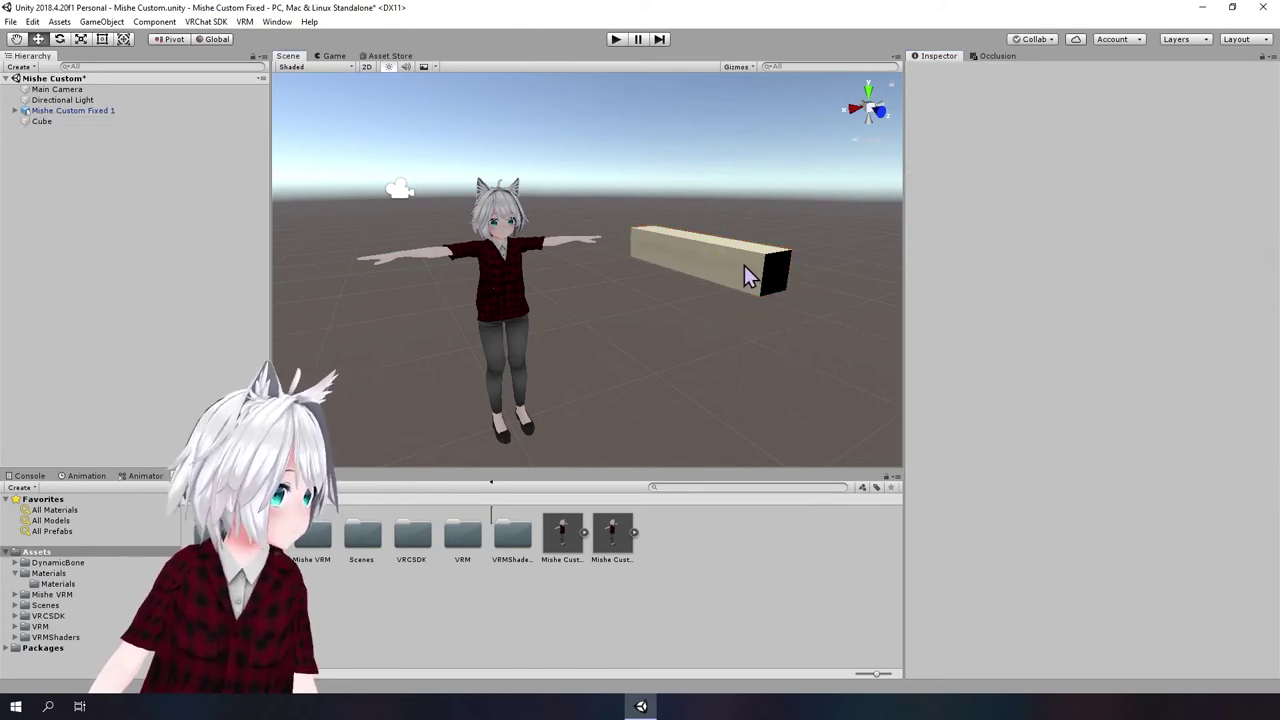
{"action": "left_click", "coordinate": [504, 283]}
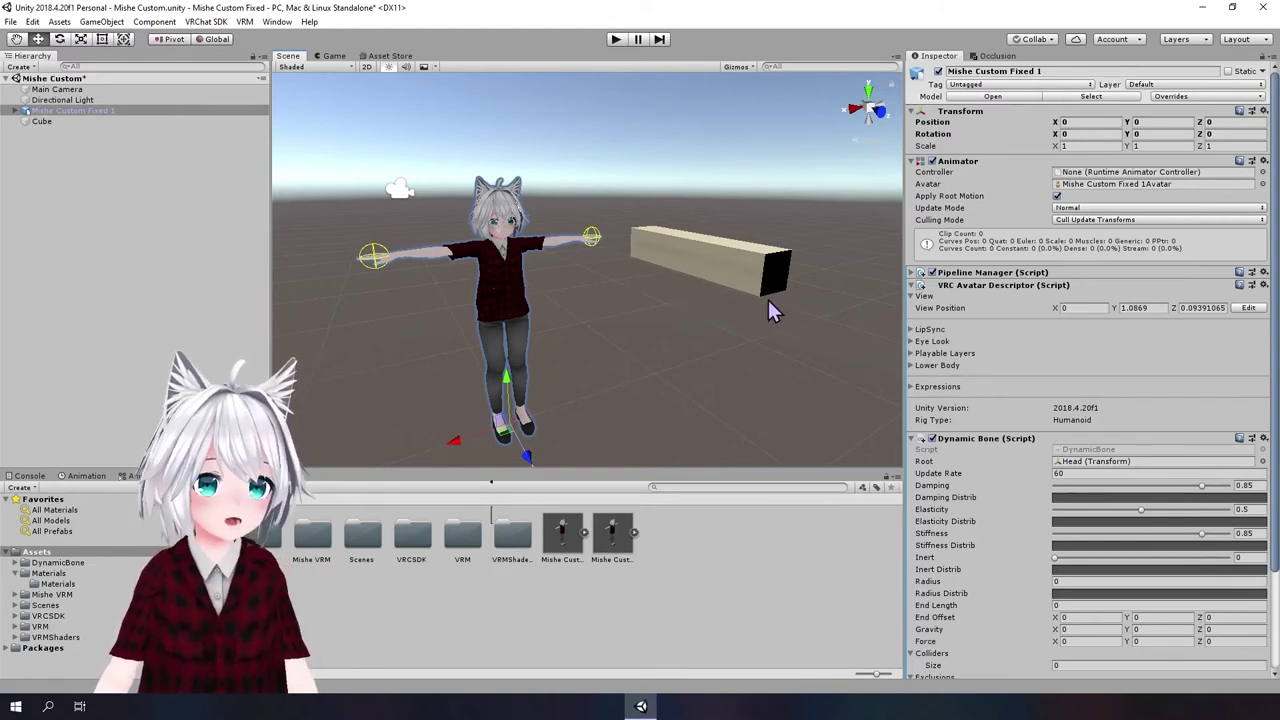
Step: Assign Middle_Proximal_L, Middle_Proximal_R and Cube as the head Dynamic Bone's three colliders, then enter Play mode
{"action": "scroll", "coordinate": [999, 337], "scroll_direction": "down", "scroll_amount": 3}
{"action": "type", "text": "3"}
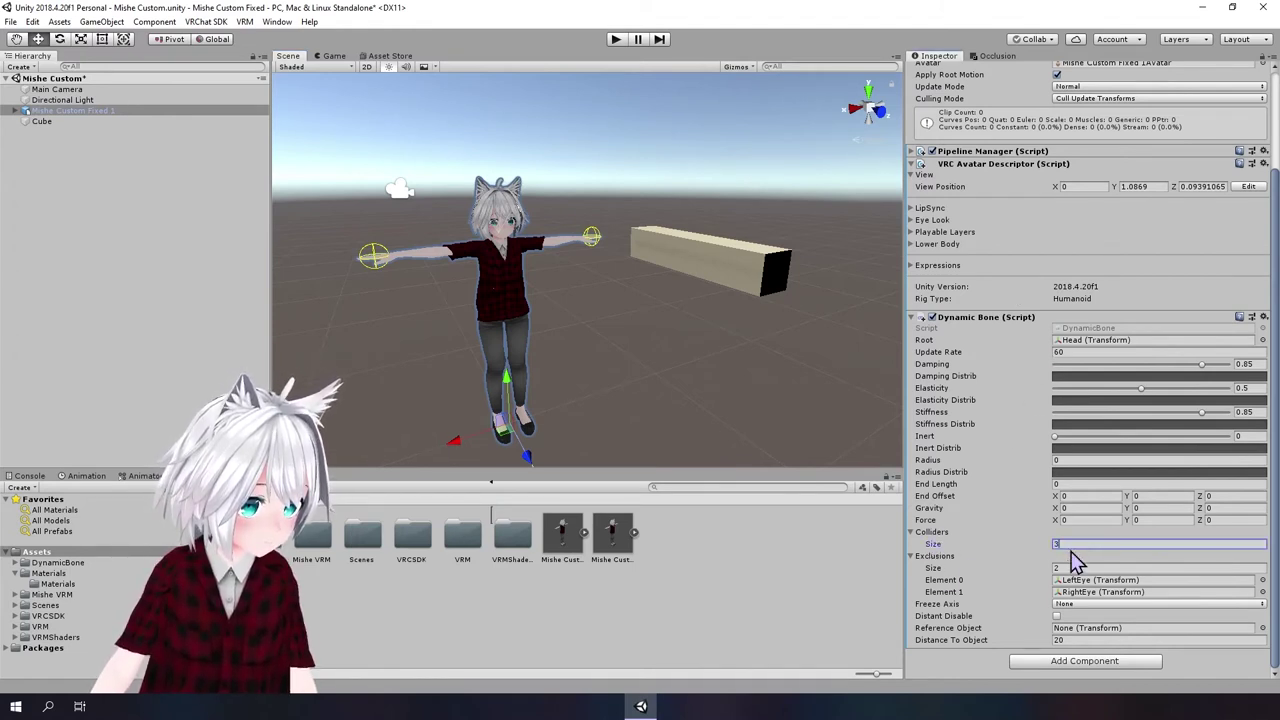
{"action": "key", "text": "Return"}
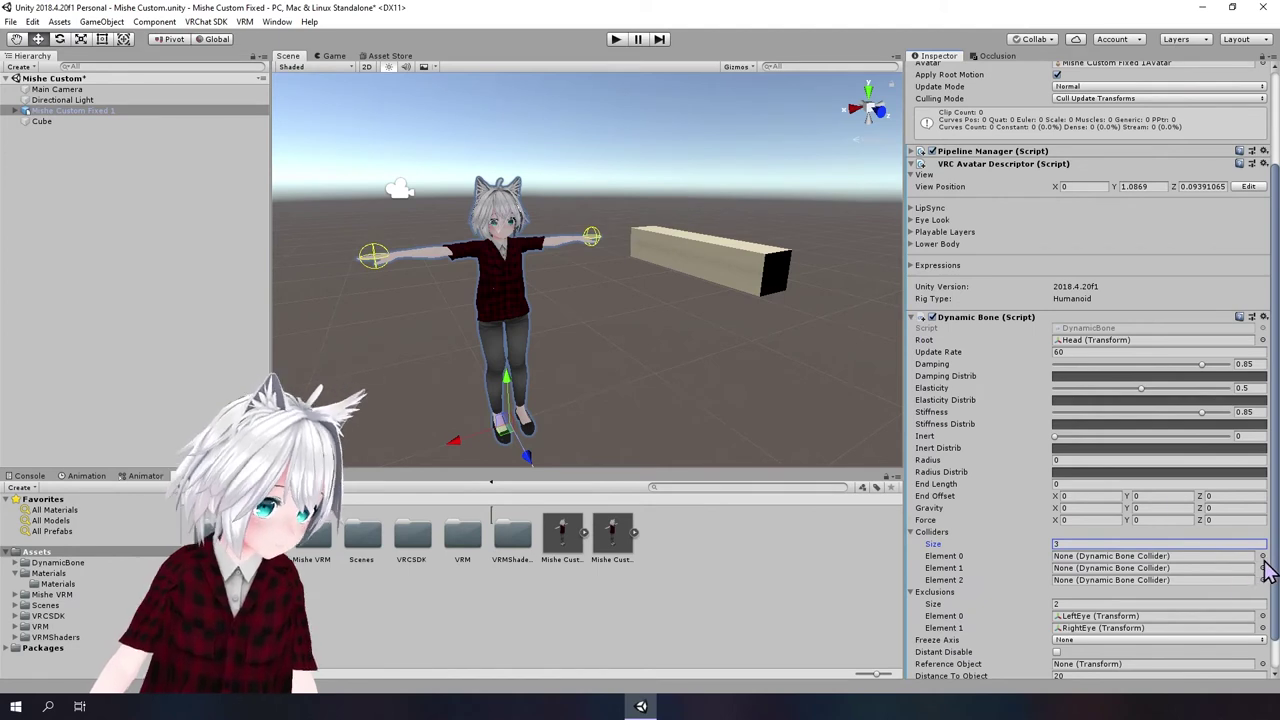
{"action": "left_click", "coordinate": [1262, 567]}
{"action": "double_click", "coordinate": [1061, 177]}
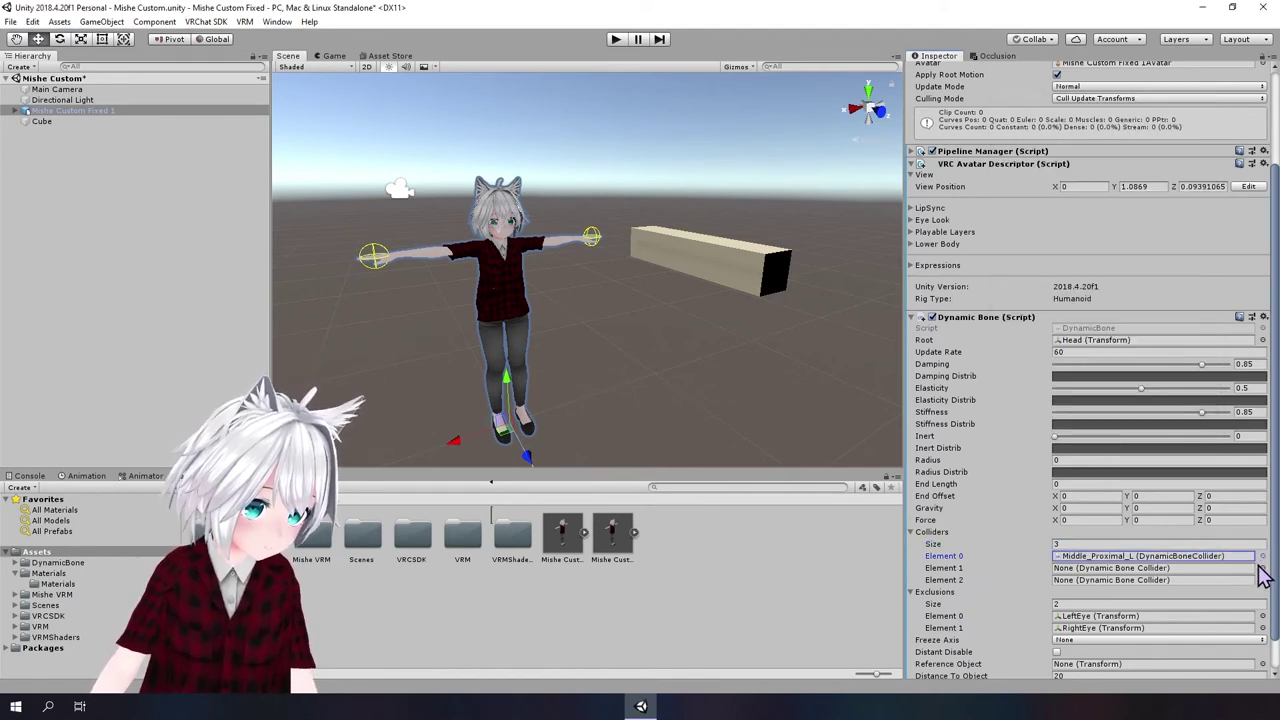
{"action": "left_click", "coordinate": [1262, 568]}
{"action": "double_click", "coordinate": [1064, 187]}
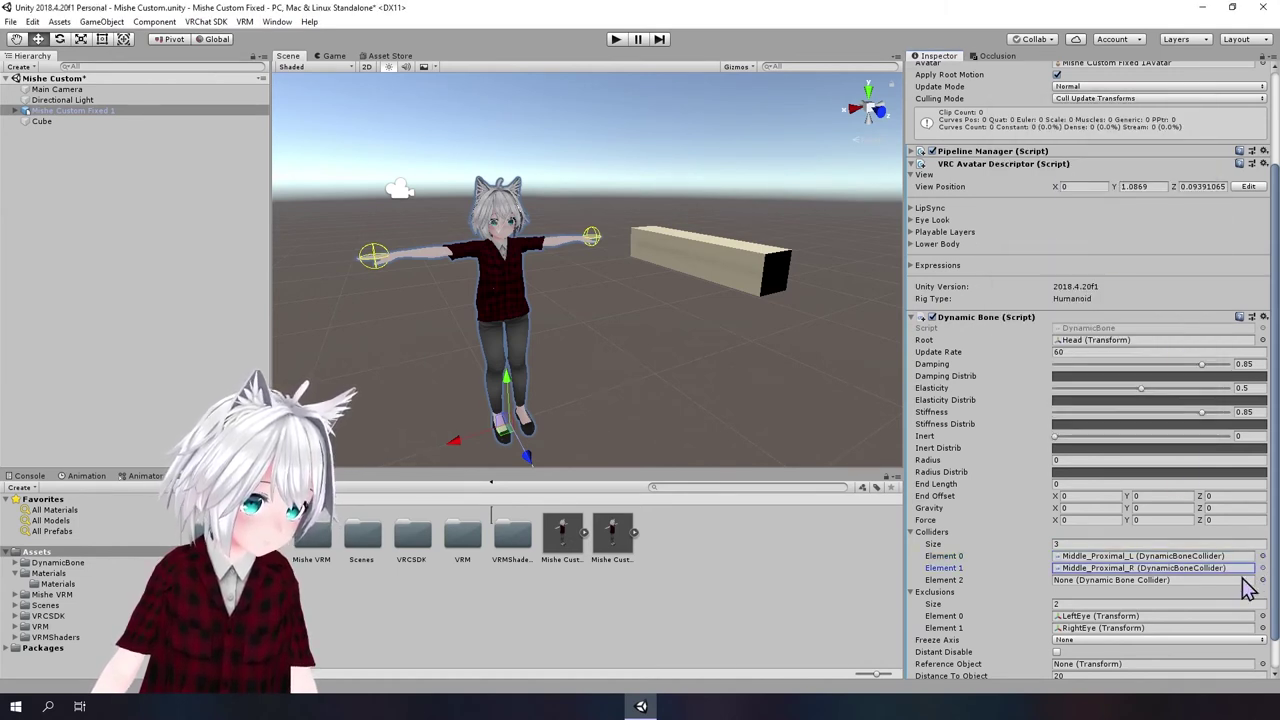
{"action": "left_click", "coordinate": [1262, 580]}
{"action": "double_click", "coordinate": [1074, 165]}
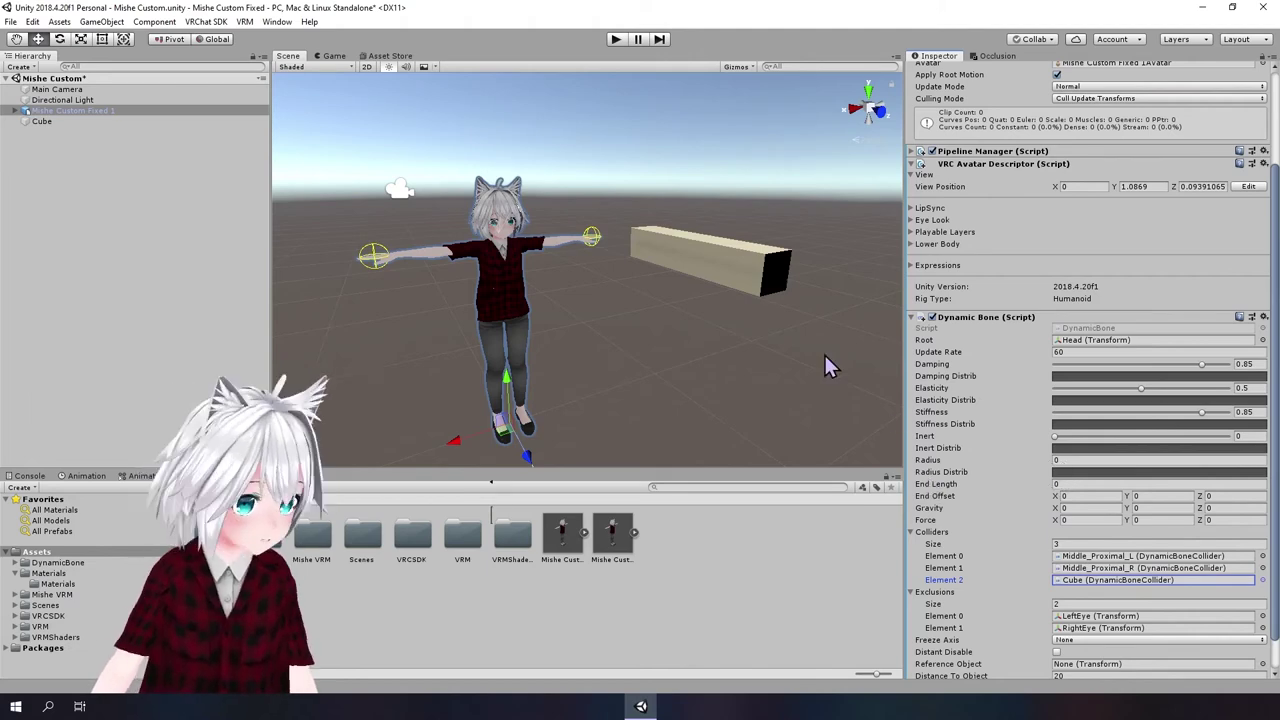
{"action": "left_click", "coordinate": [621, 40]}
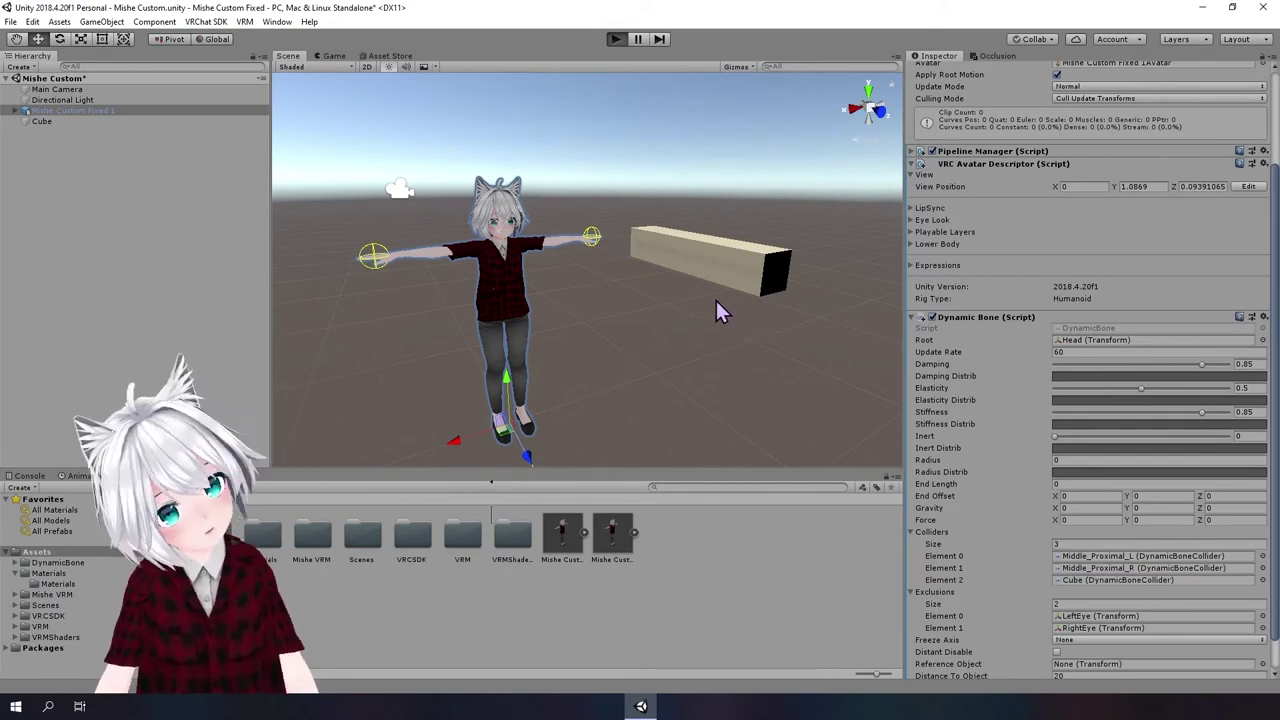
Step: During Play mode, select the Cube in the Scene view and lift it up to just above the avatar's head
{"action": "left_click", "coordinate": [323, 62]}
{"action": "left_click", "coordinate": [298, 56]}
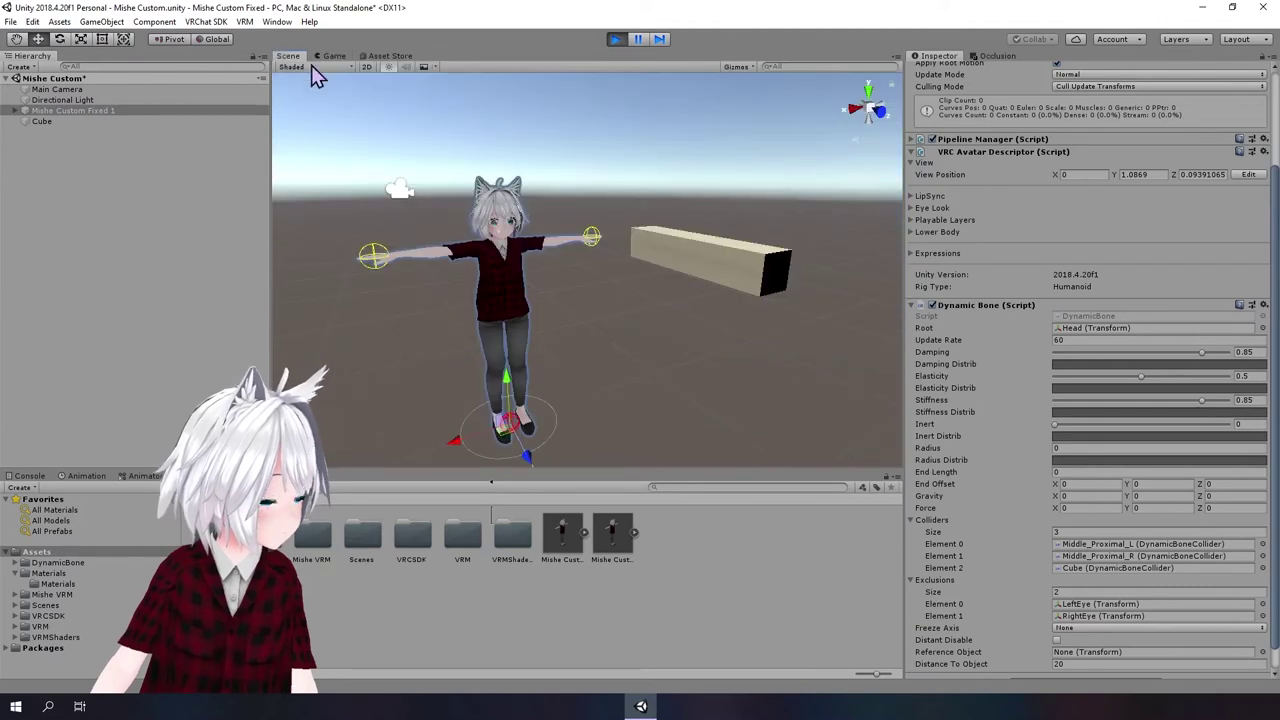
{"action": "left_click", "coordinate": [704, 262]}
{"action": "mouse_move", "coordinate": [695, 220]}
{"action": "left_mouse_down"}
{"action": "mouse_move", "coordinate": [700, 172]}
{"action": "mouse_move", "coordinate": [594, 190]}
{"action": "mouse_move", "coordinate": [580, 206]}
{"action": "mouse_move", "coordinate": [586, 186]}
{"action": "mouse_move", "coordinate": [600, 194]}
{"action": "mouse_move", "coordinate": [580, 221]}
{"action": "mouse_move", "coordinate": [578, 195]}
{"action": "mouse_move", "coordinate": [618, 178]}
{"action": "mouse_move", "coordinate": [763, 214]}
{"action": "mouse_move", "coordinate": [854, 194]}
{"action": "mouse_move", "coordinate": [756, 241]}
{"action": "left_mouse_up"}
{"action": "scroll", "coordinate": [577, 181], "scroll_direction": "up", "scroll_amount": 3}
{"action": "scroll", "coordinate": [756, 241], "scroll_direction": "up", "scroll_amount": 3}
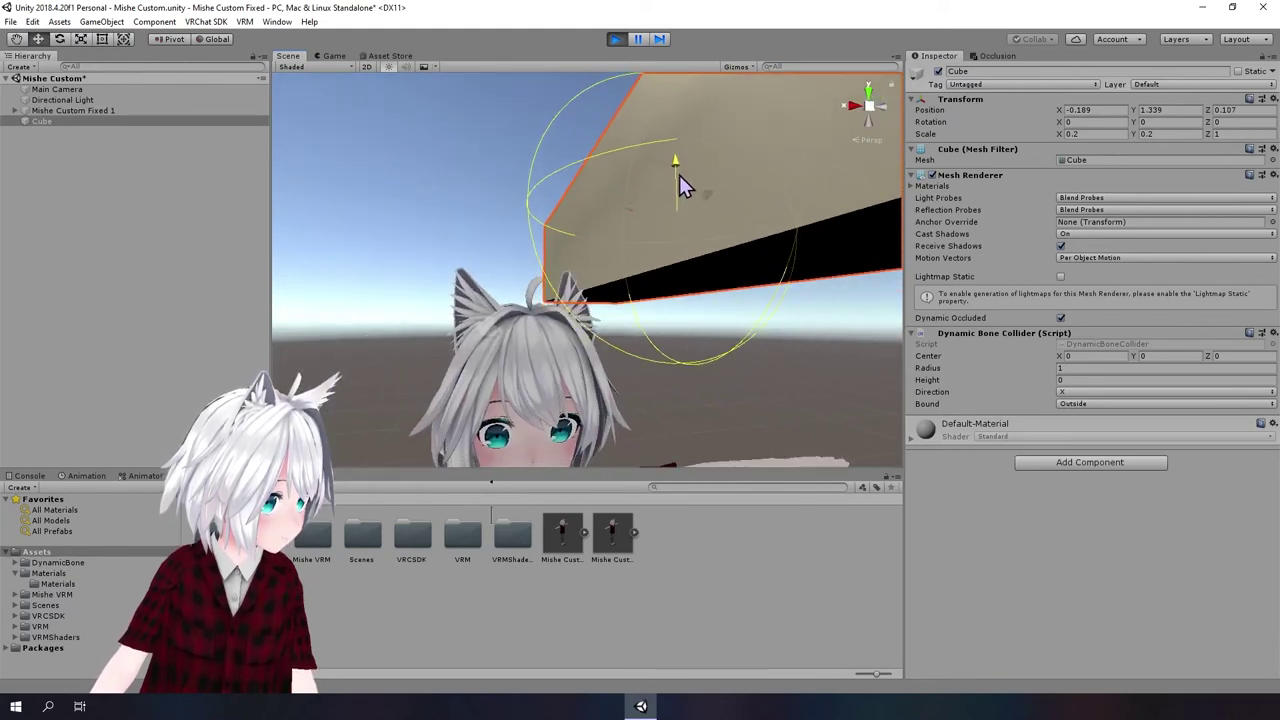
{"action": "mouse_move", "coordinate": [679, 175]}
{"action": "left_mouse_down"}
{"action": "mouse_move", "coordinate": [712, 343]}
{"action": "mouse_move", "coordinate": [686, 363]}
{"action": "mouse_move", "coordinate": [697, 448]}
{"action": "mouse_move", "coordinate": [704, 279]}
{"action": "left_mouse_up"}
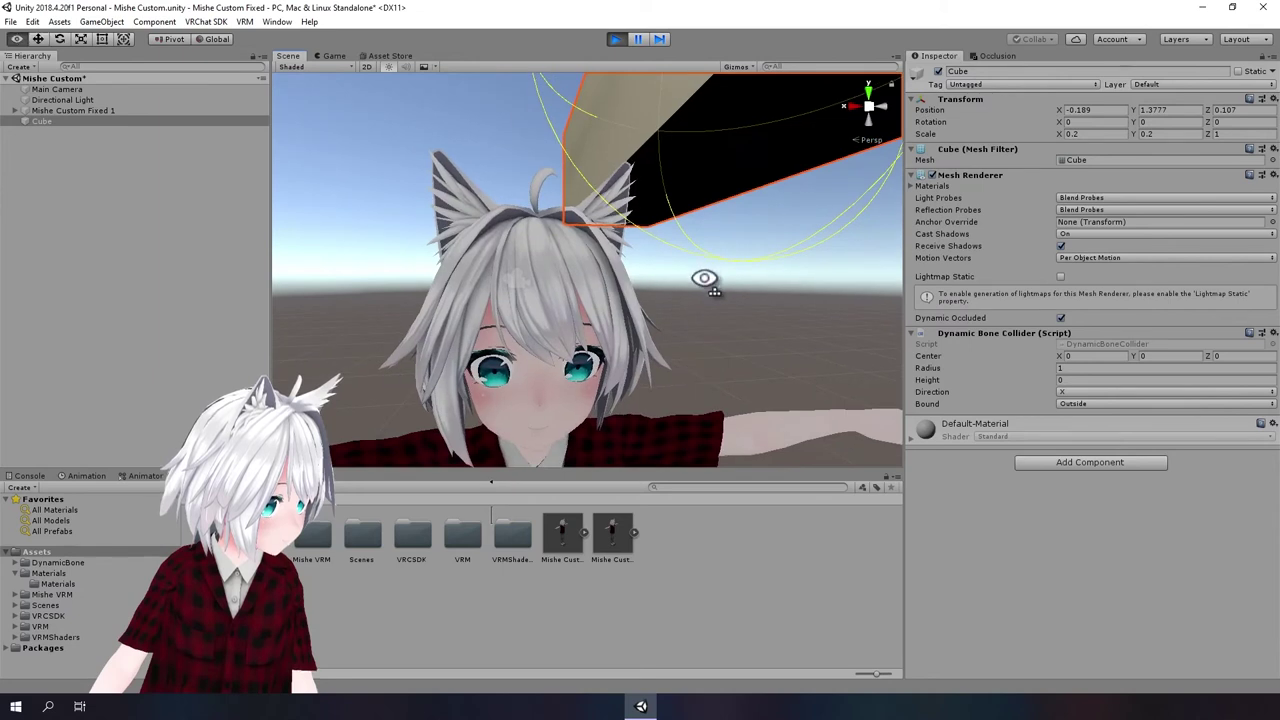
{"action": "scroll", "coordinate": [704, 279], "scroll_direction": "down", "scroll_amount": 5}
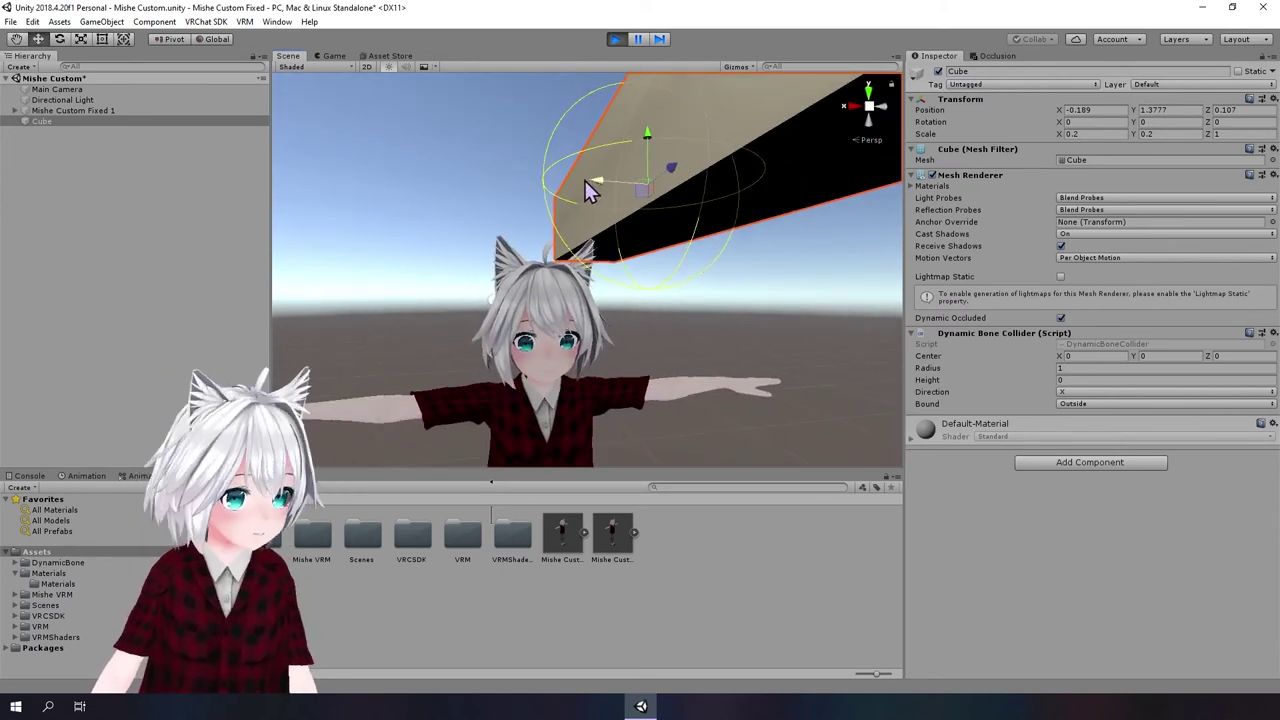
Step: Sweep the cube sideways back and forth across the top of the avatar's head
{"action": "left_click_drag", "start_coordinate": [607, 193], "coordinate": [618, 193]}
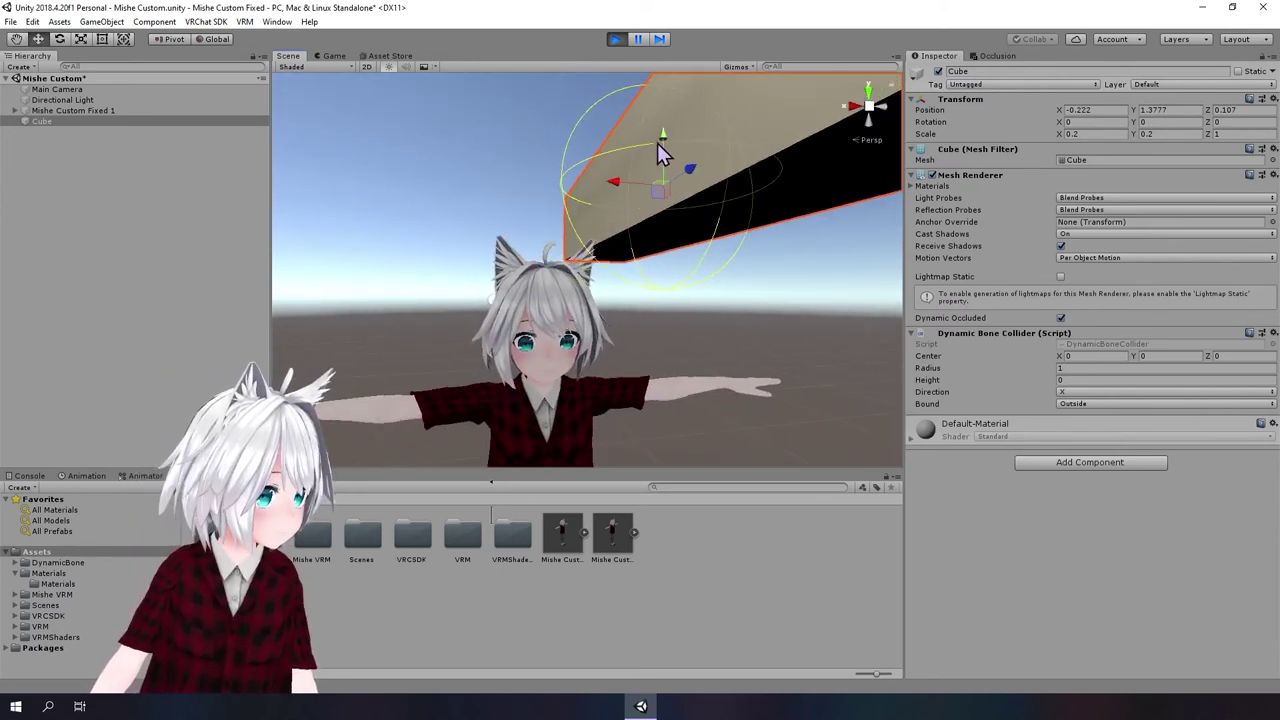
{"action": "left_click", "coordinate": [670, 157]}
{"action": "left_click", "coordinate": [659, 153]}
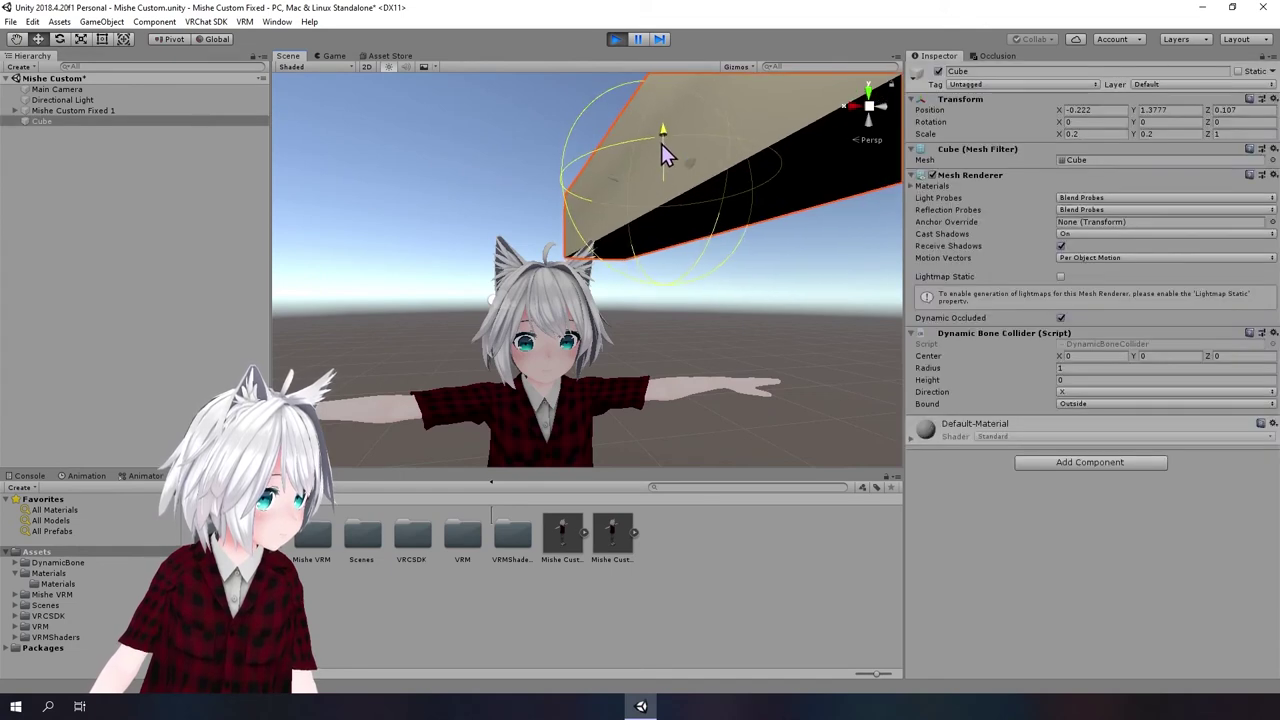
{"action": "left_click_drag", "start_coordinate": [619, 203], "coordinate": [512, 187]}
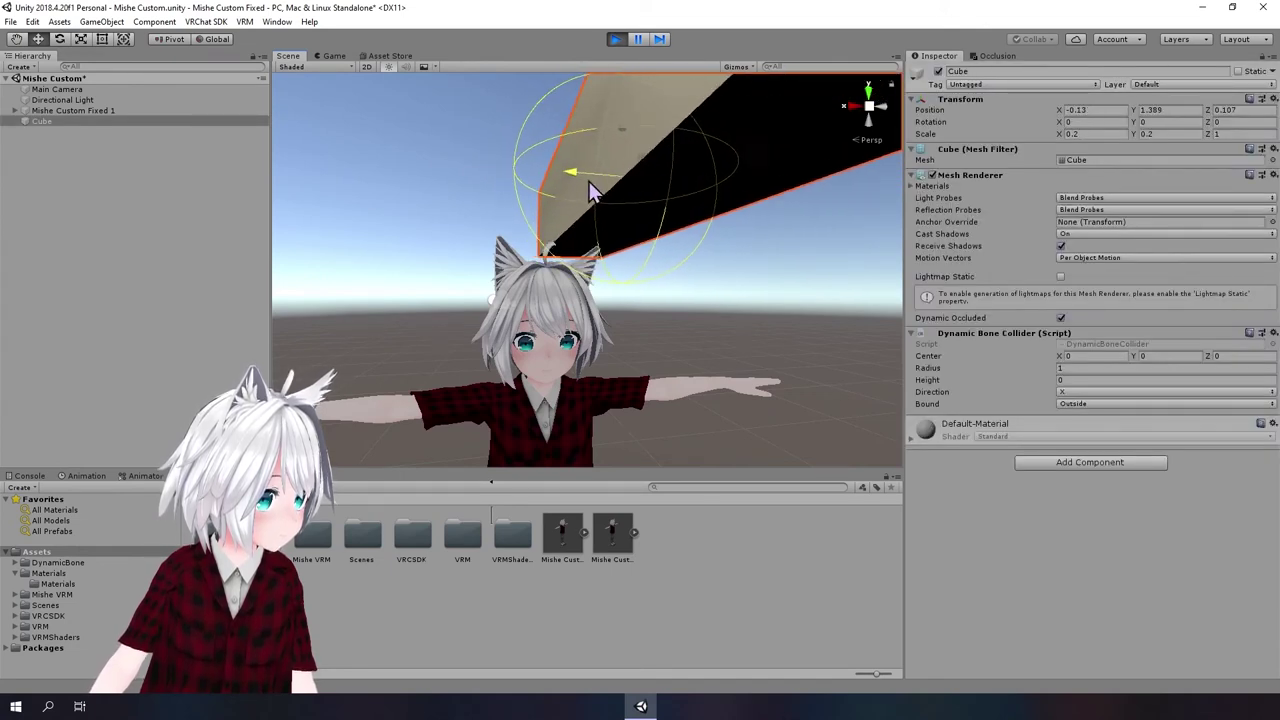
{"action": "left_click_drag", "start_coordinate": [510, 181], "coordinate": [755, 200]}
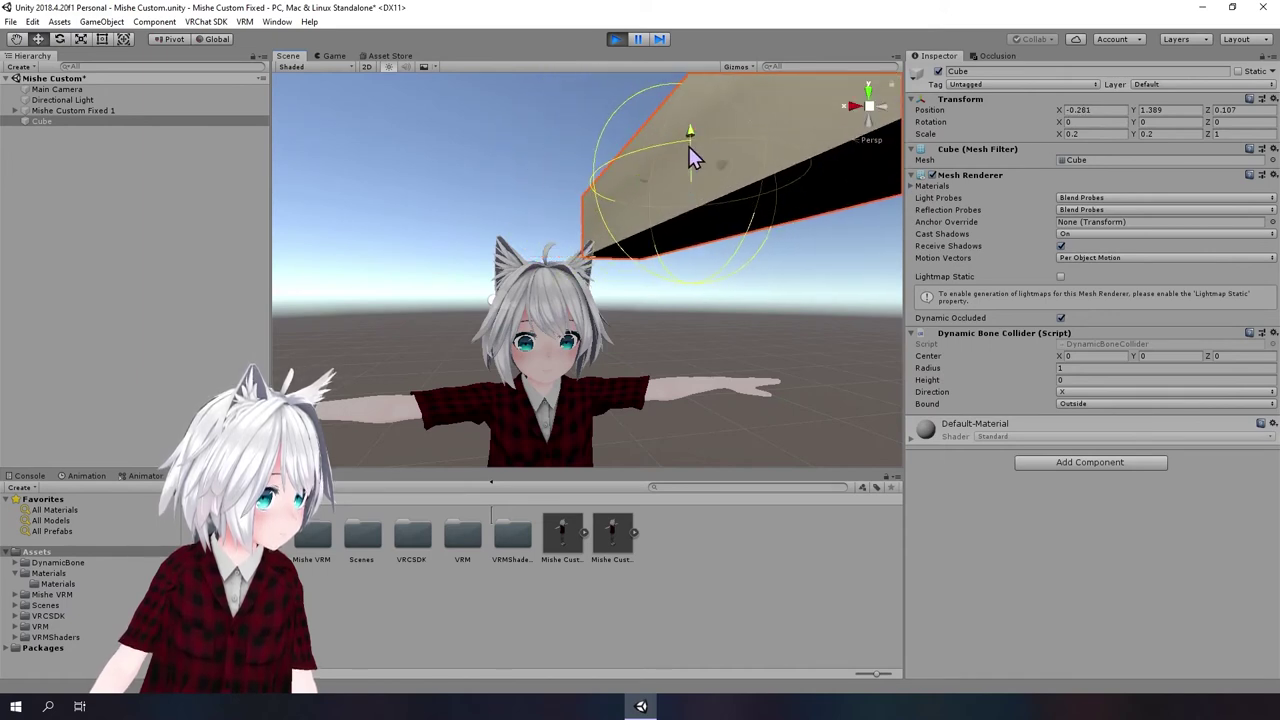
Step: Lower the cube into the avatar's hair, then move it up and away to watch the hair react
{"action": "left_click_drag", "start_coordinate": [689, 147], "coordinate": [643, 340]}
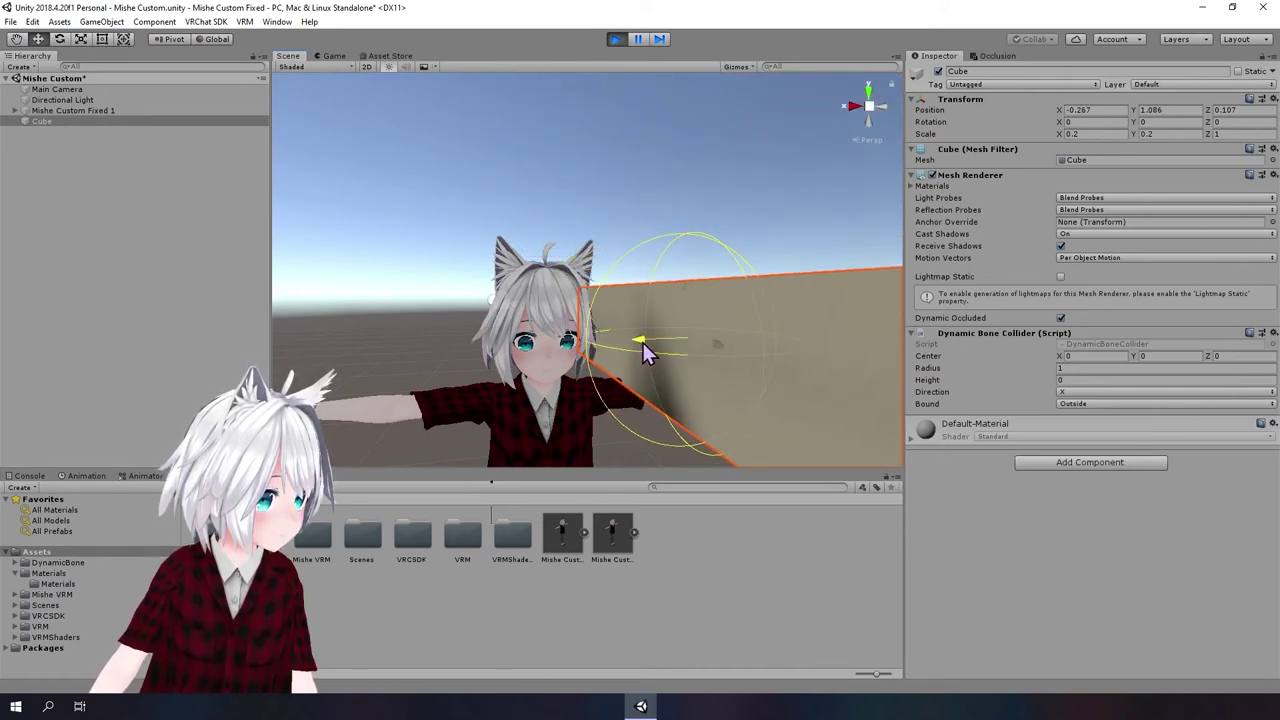
{"action": "mouse_move", "coordinate": [686, 380]}
{"action": "left_mouse_down", "text": "alt"}
{"action": "mouse_move", "coordinate": [760, 420]}
{"action": "mouse_move", "coordinate": [700, 372]}
{"action": "left_mouse_up", "text": "alt"}
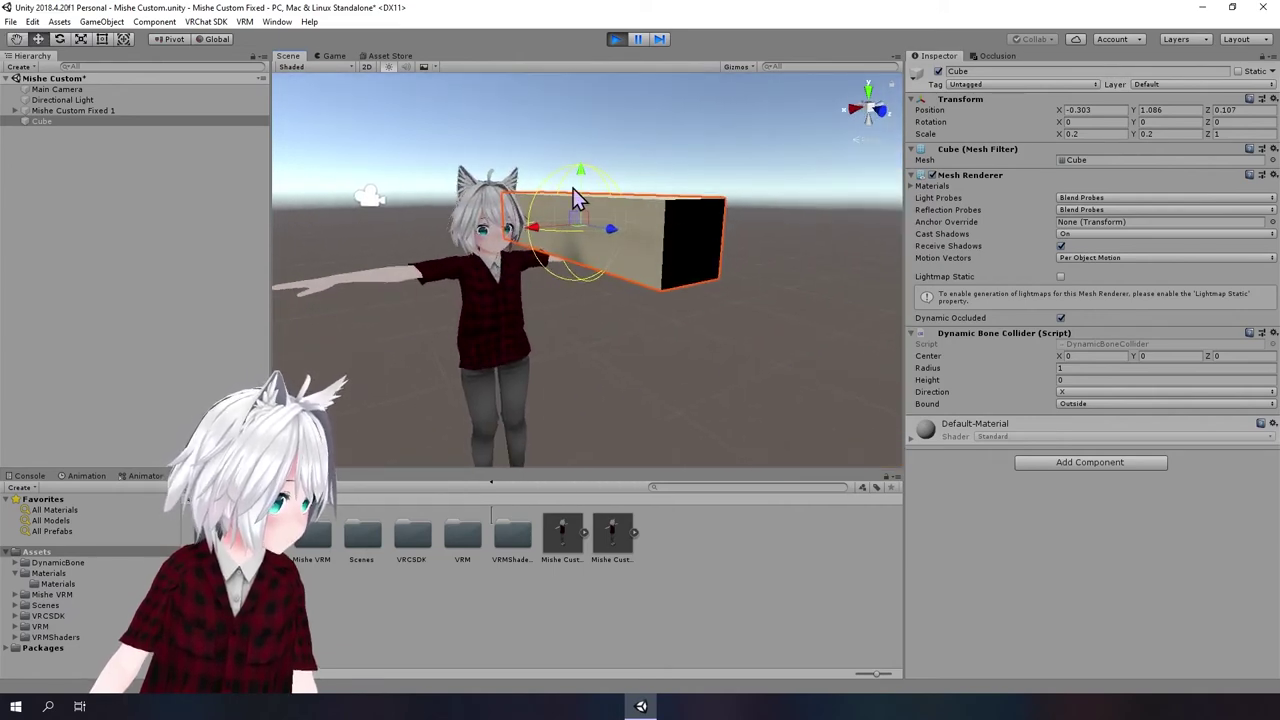
{"action": "left_click_drag", "start_coordinate": [573, 188], "coordinate": [632, 146]}
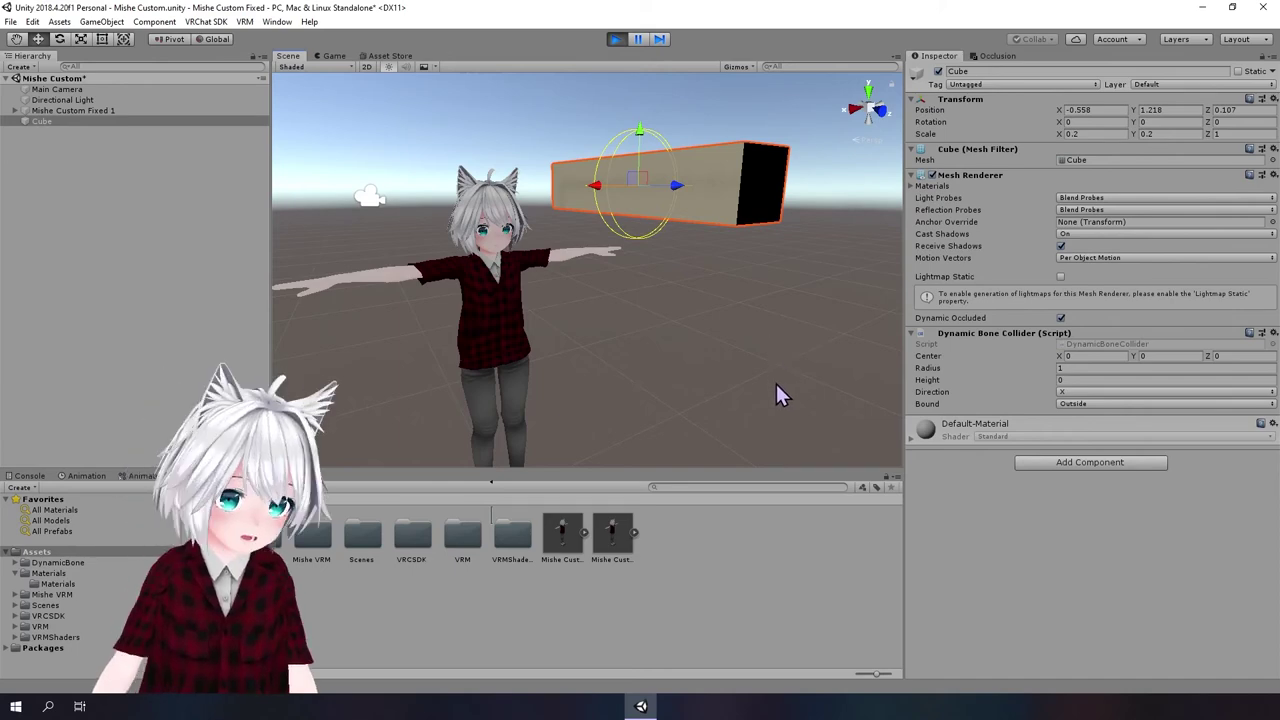
{"action": "mouse_move", "coordinate": [734, 348]}
{"action": "left_mouse_down", "text": "alt"}
{"action": "mouse_move", "coordinate": [741, 363]}
{"action": "mouse_move", "coordinate": [744, 325]}
{"action": "left_mouse_up", "text": "alt"}
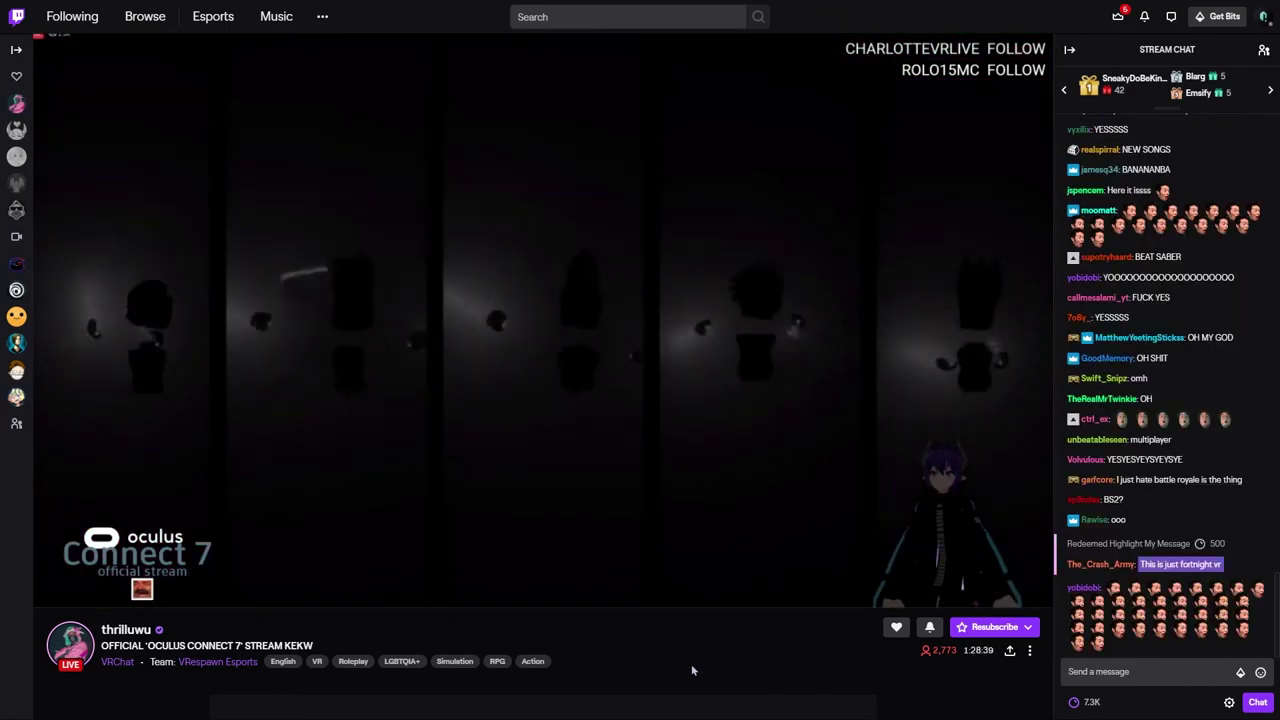
{"action": "scroll", "coordinate": [853, 660], "scroll_direction": "down", "scroll_amount": 2}
{"action": "scroll", "coordinate": [853, 660], "scroll_direction": "up", "scroll_amount": 2}
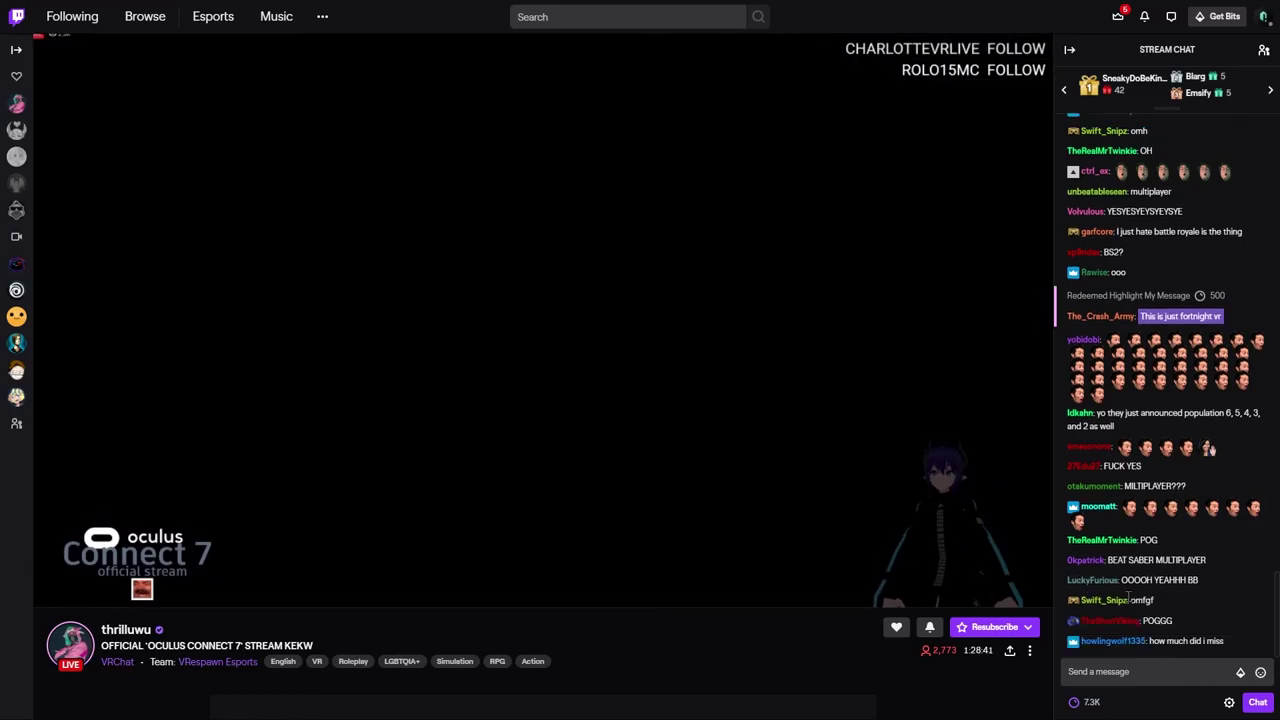